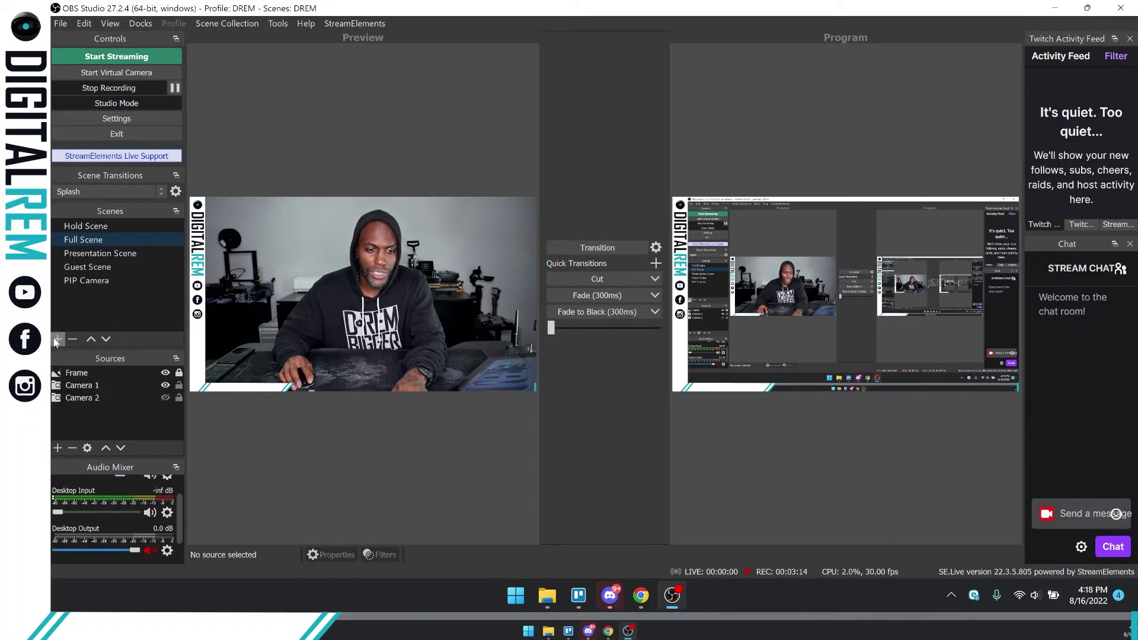
Create a new scene named 'Zoom Guest' and switch to it in the Scenes list.
click(57, 340)
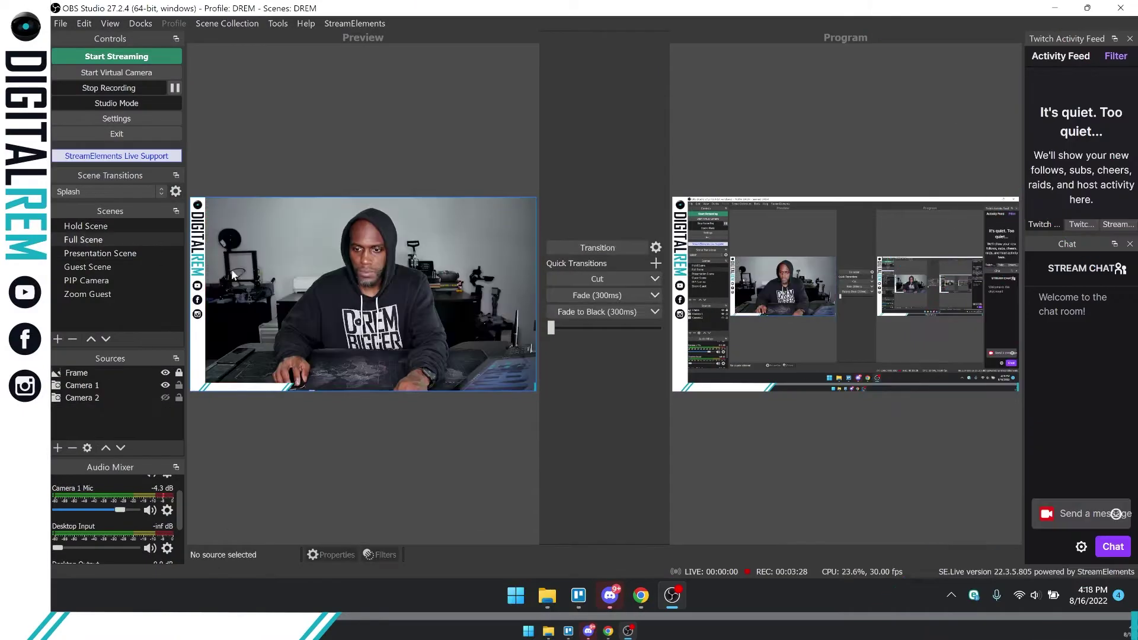
click(112, 297)
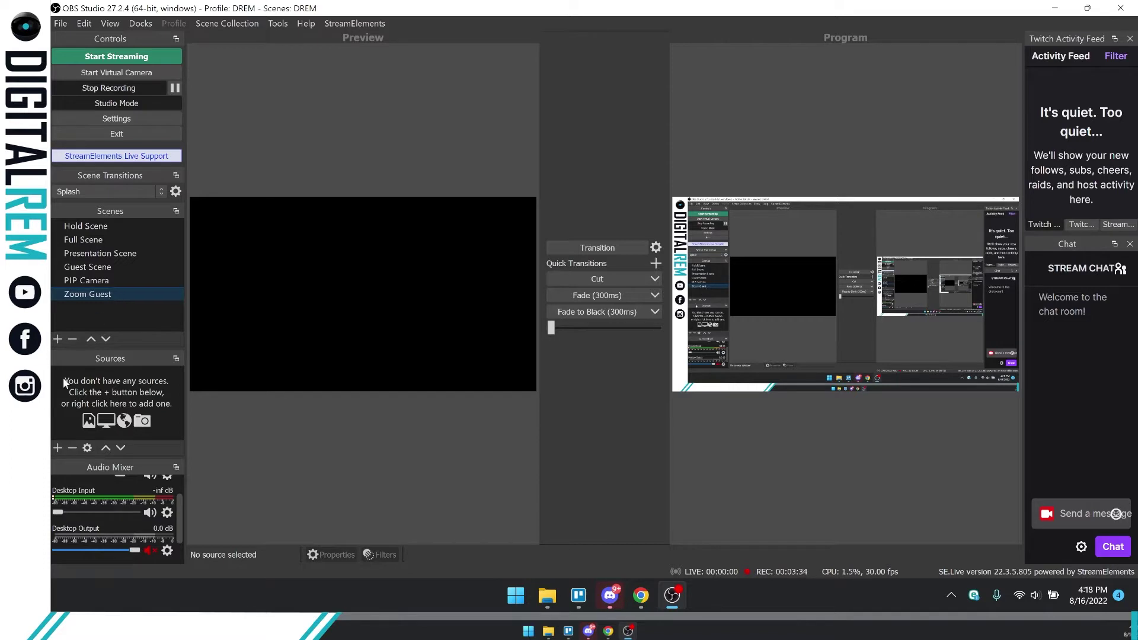
Drag the Scenes/Sources splitter up to give the Sources panel more room.
click(58, 454)
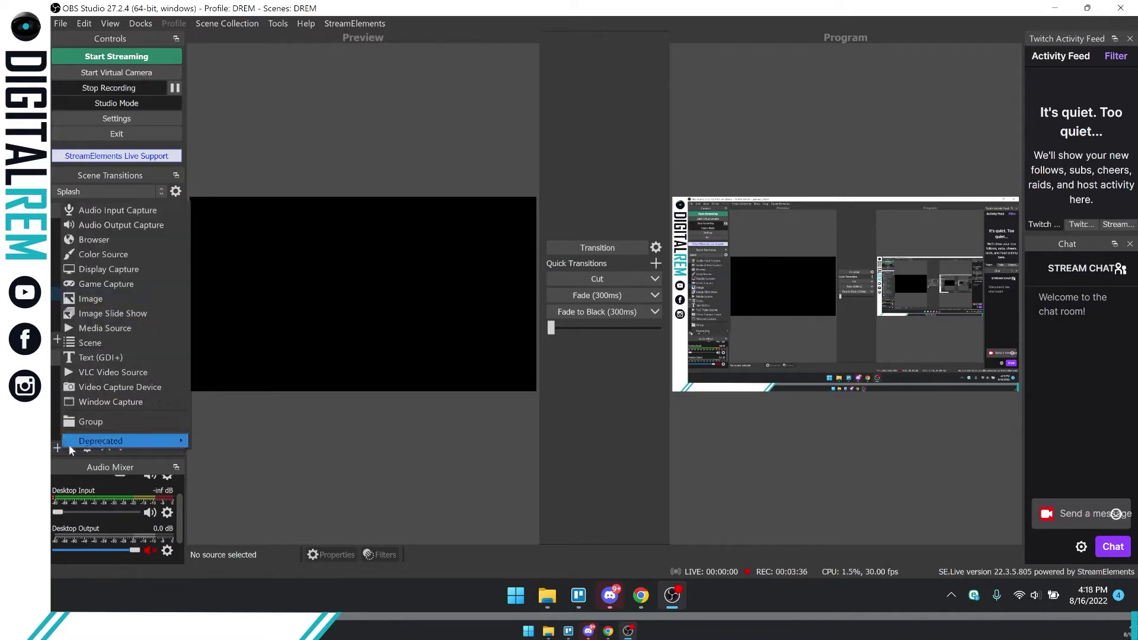
click(283, 457)
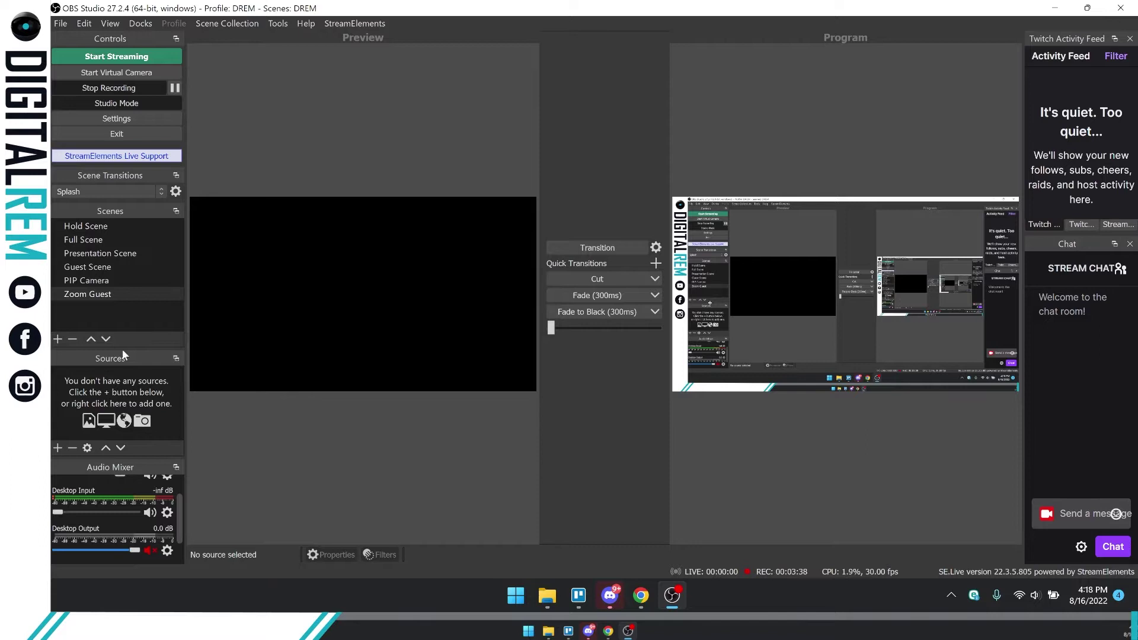
drag(123, 350, 126, 321)
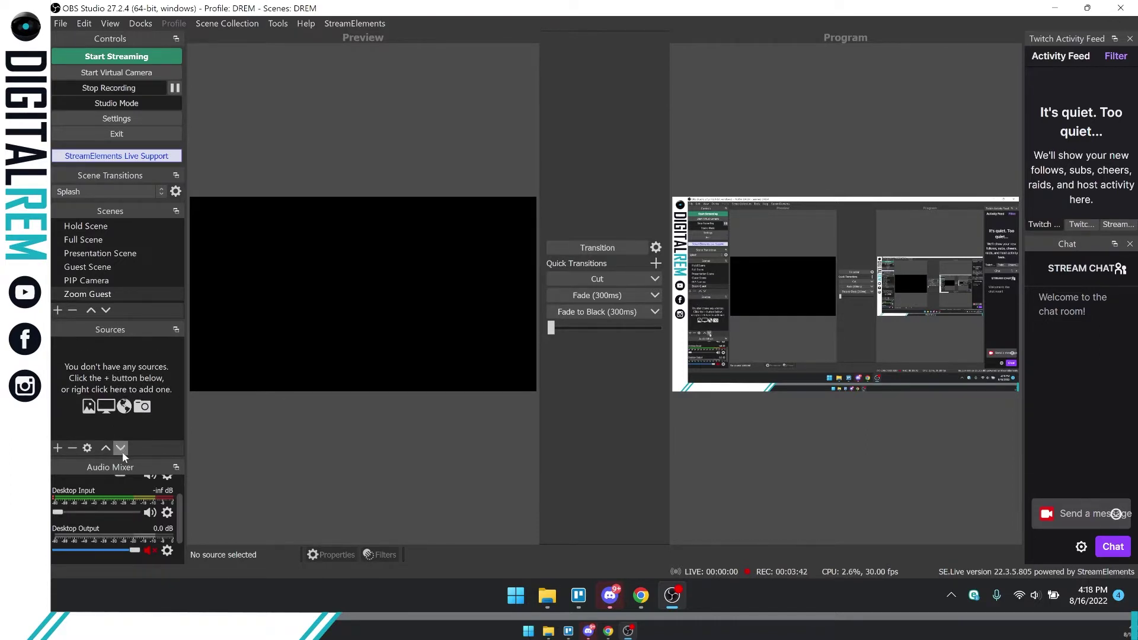
Add a new Image source named 'Image' with no file, then reopen its properties.
click(59, 449)
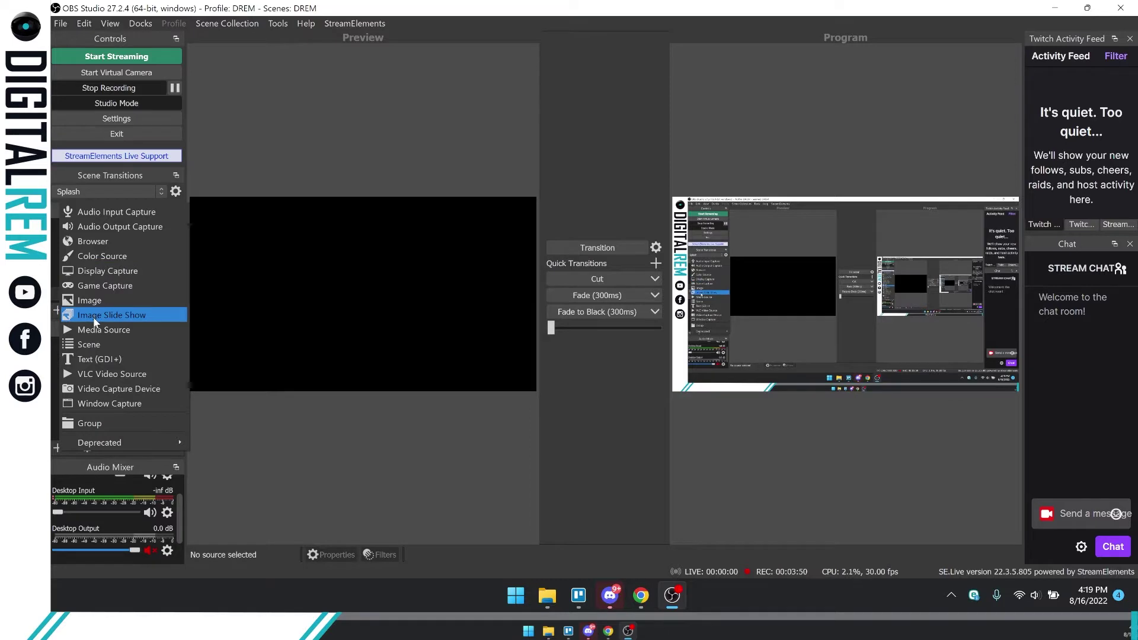
click(90, 300)
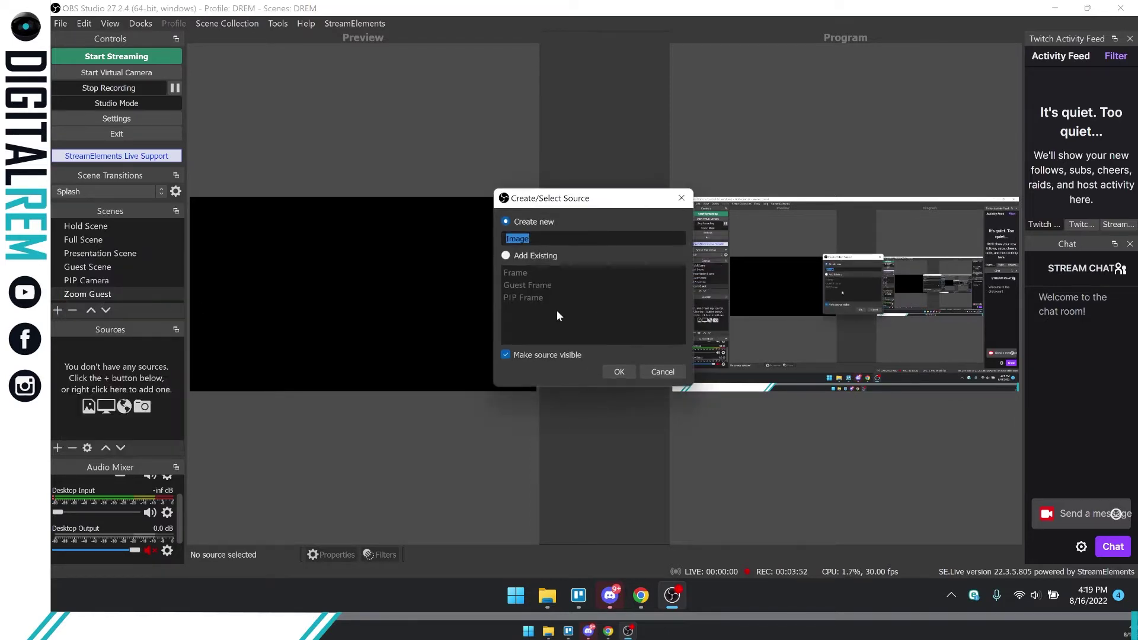
click(507, 259)
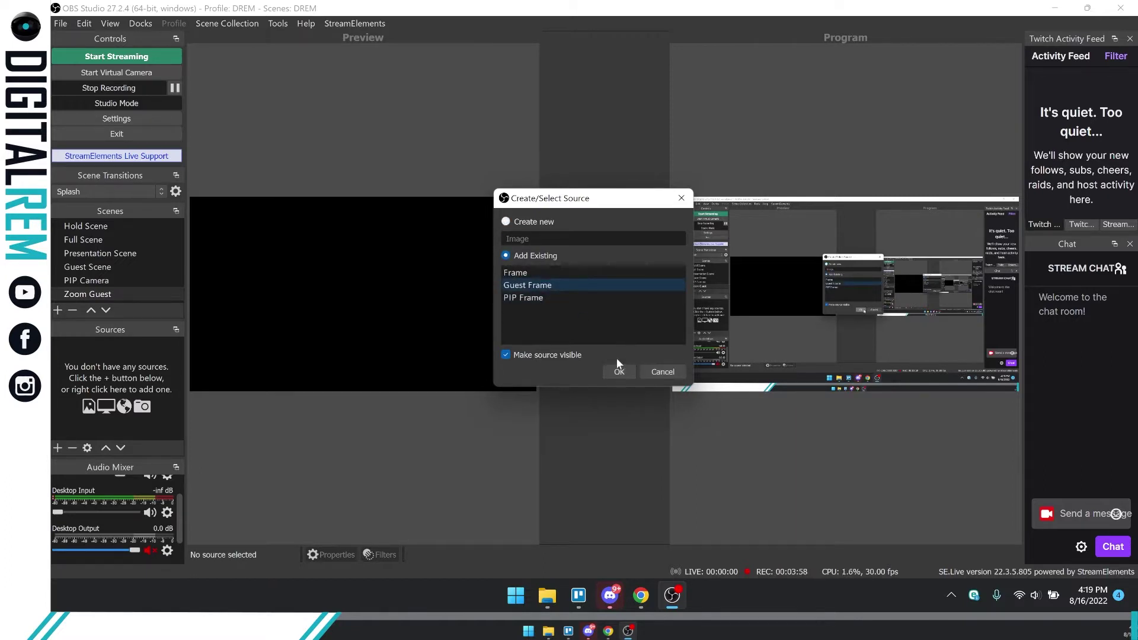
click(506, 222)
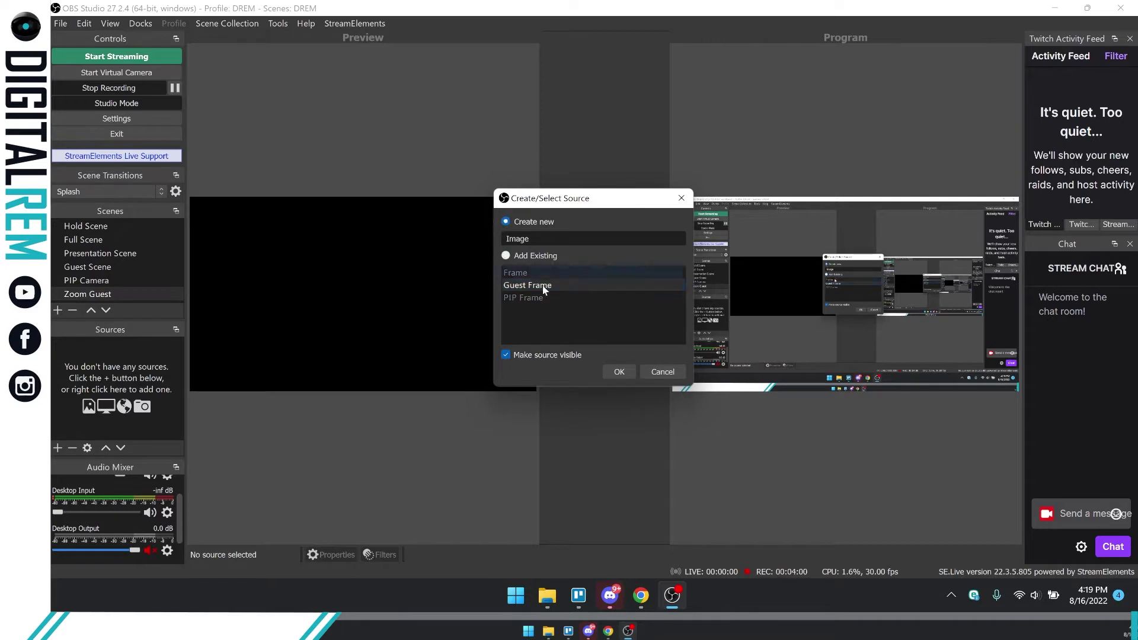
click(619, 372)
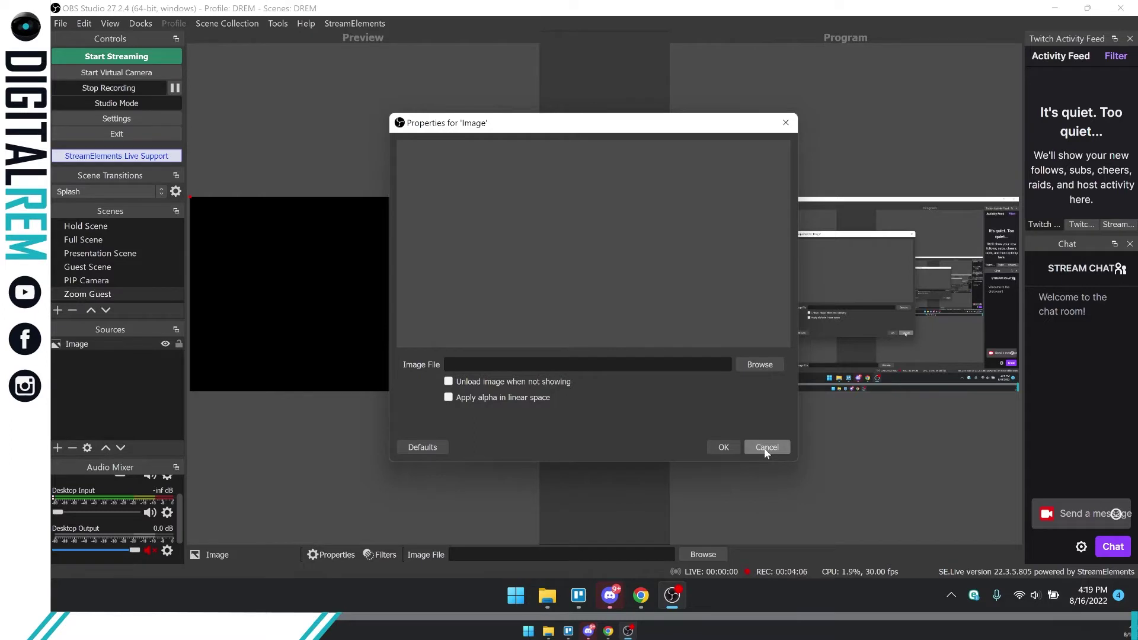
click(763, 449)
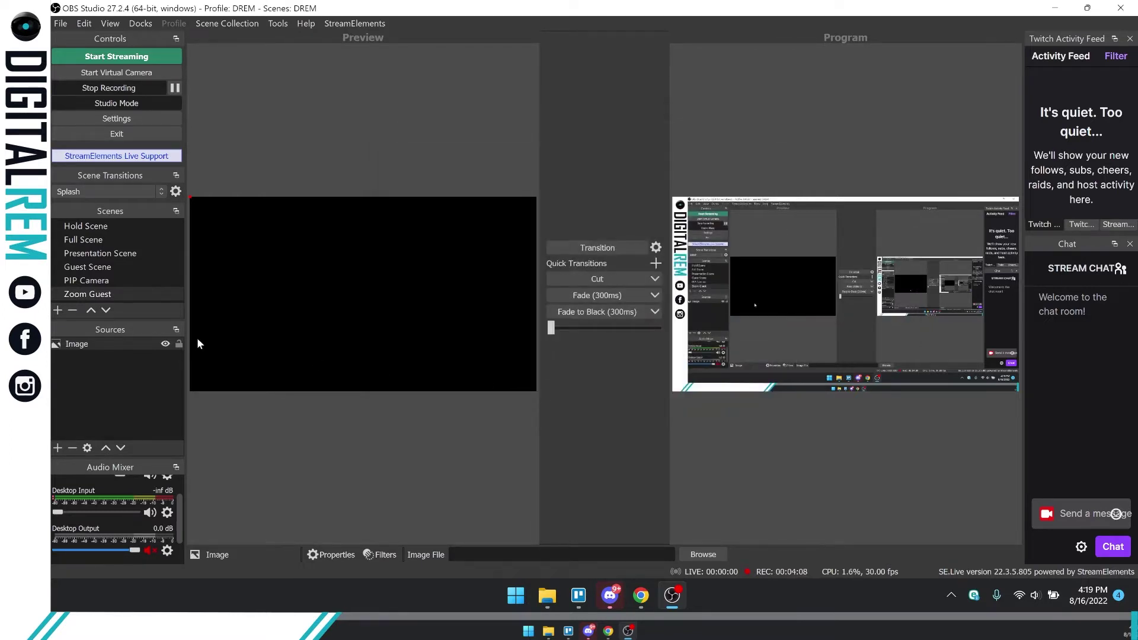
double_click(77, 344)
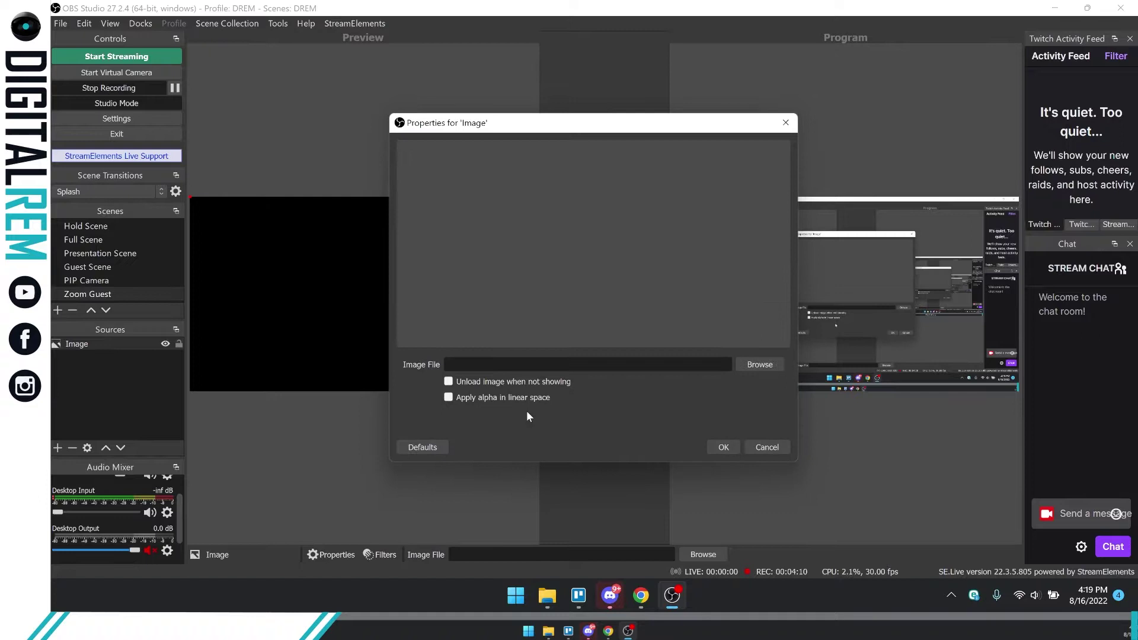
Delete the empty Image source from the Zoom Guest scene.
click(719, 449)
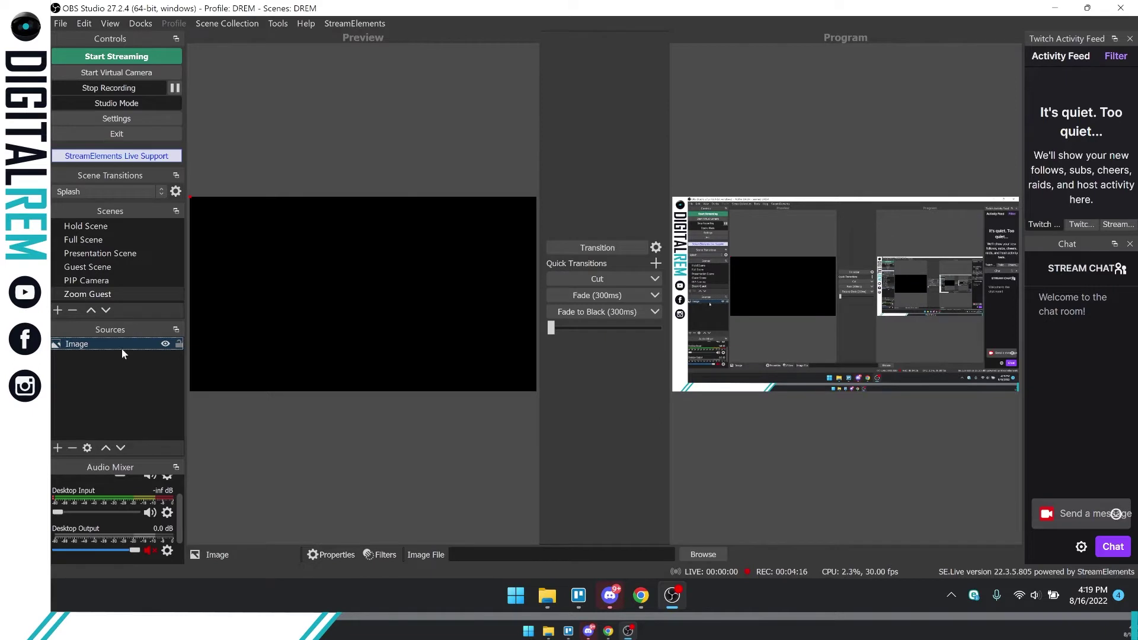
key(Delete)
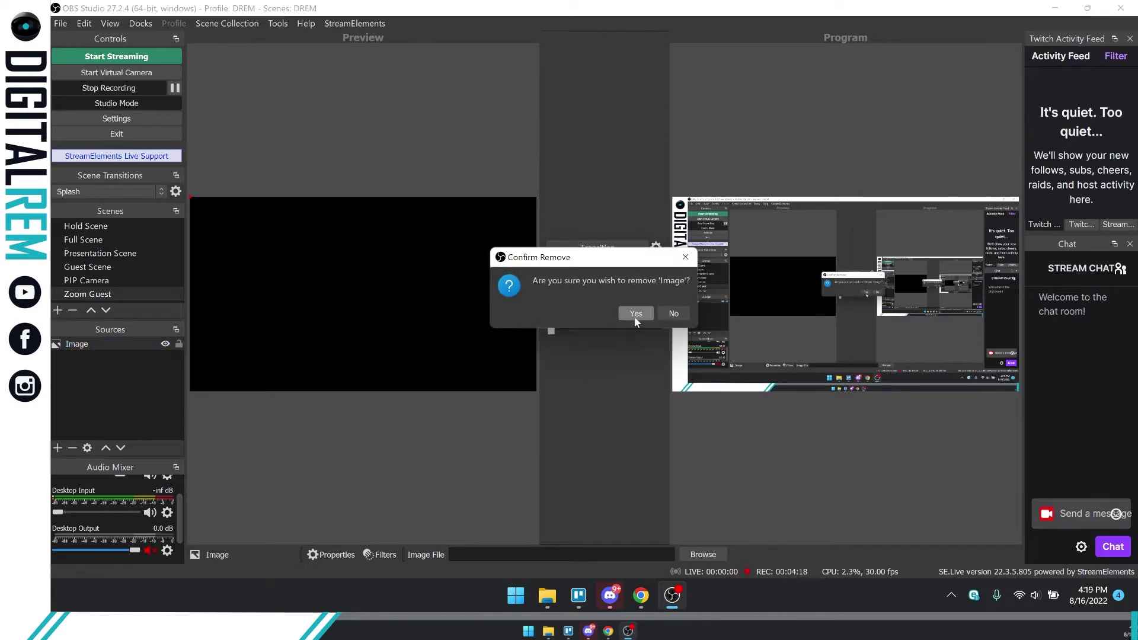
click(635, 319)
Add the existing 'Guest Frame' image source to the scene.
click(57, 448)
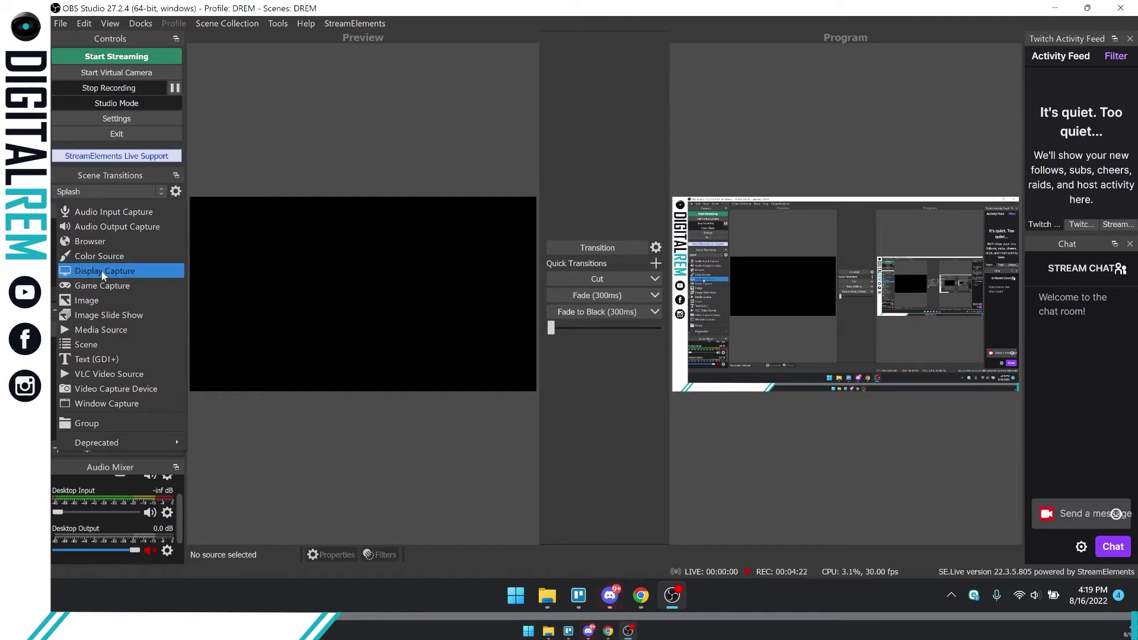
click(95, 300)
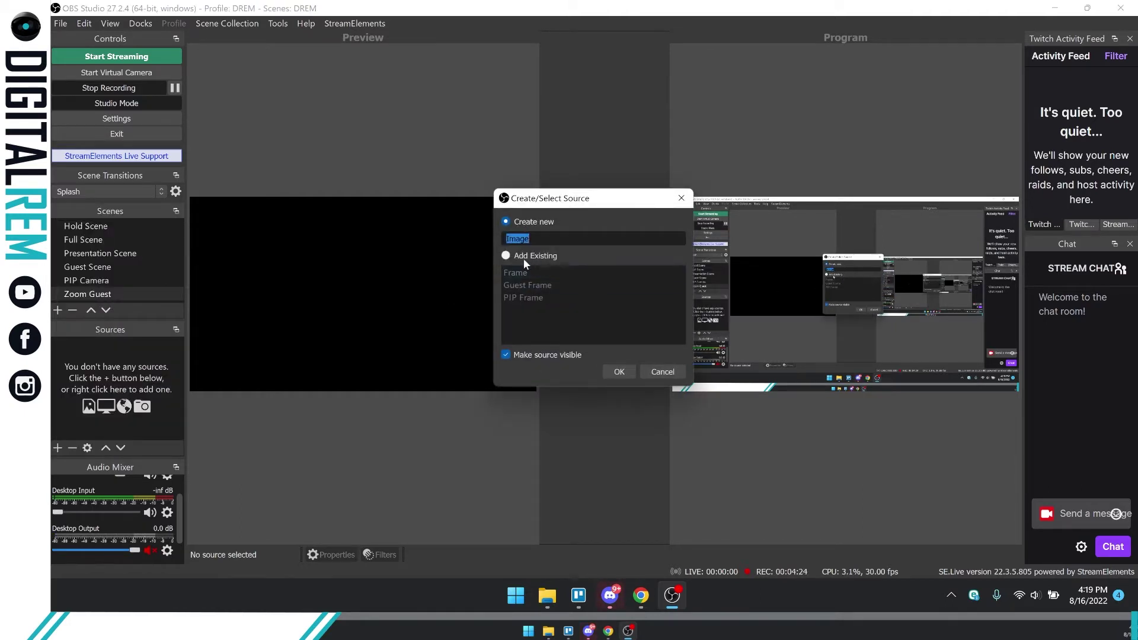
click(507, 256)
click(523, 286)
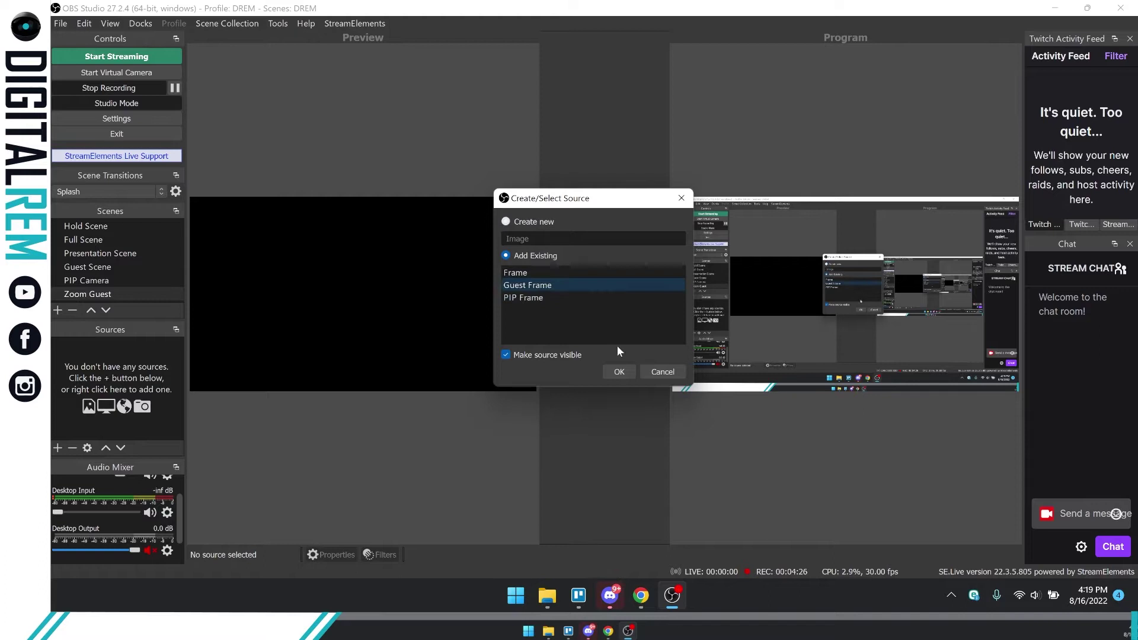
click(620, 373)
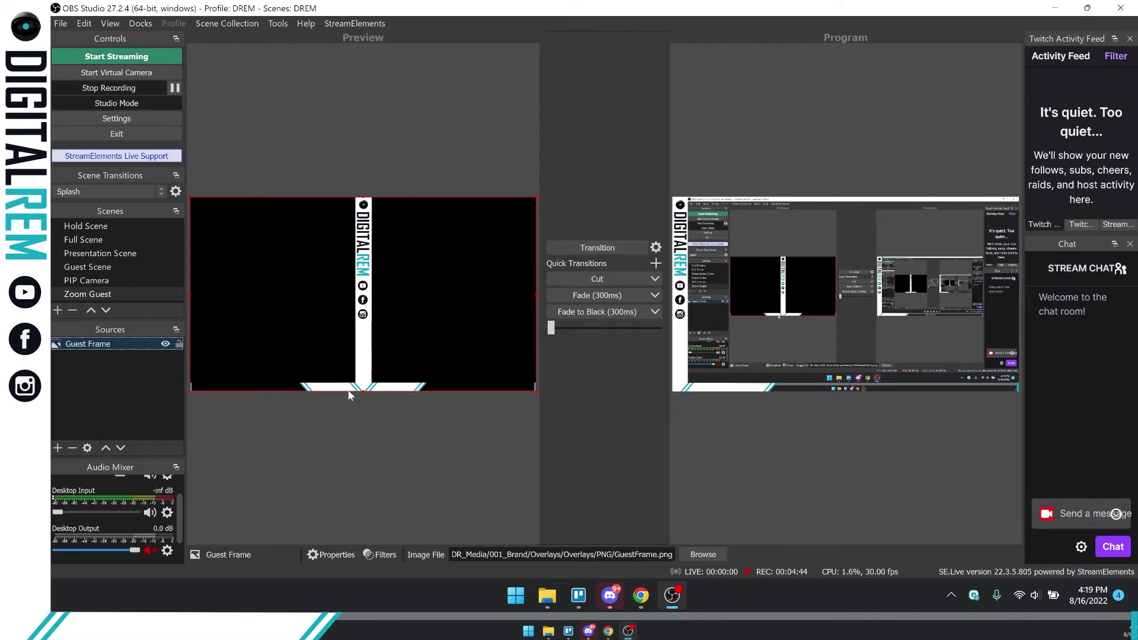
Add the existing 'Camera 1 (Cropped)' video capture source to the scene, then deselect it.
click(223, 435)
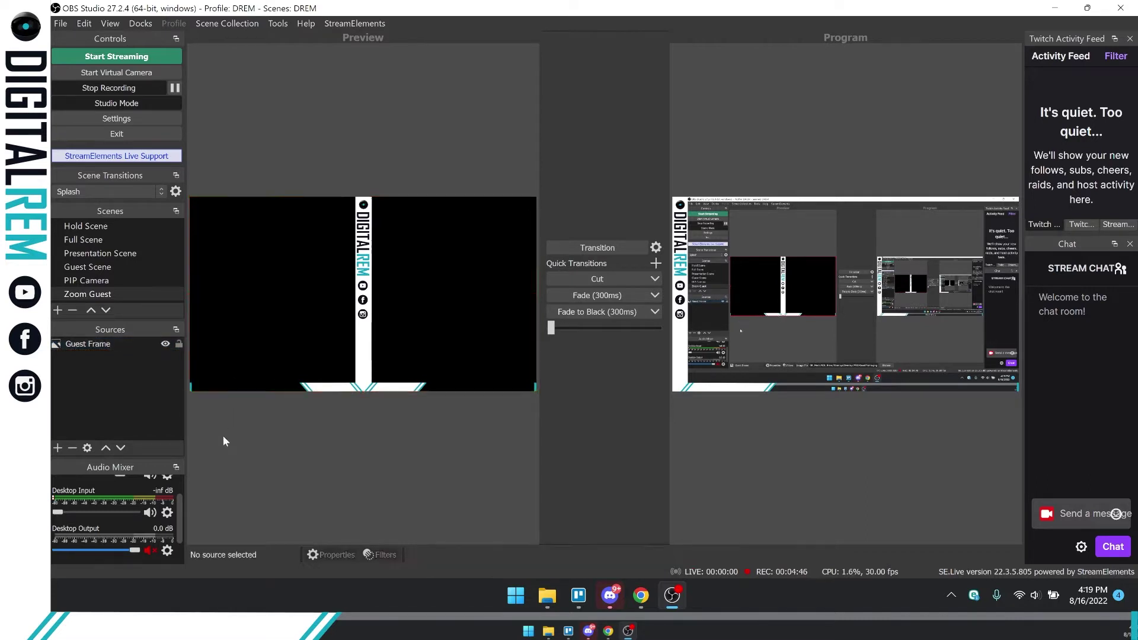
click(59, 449)
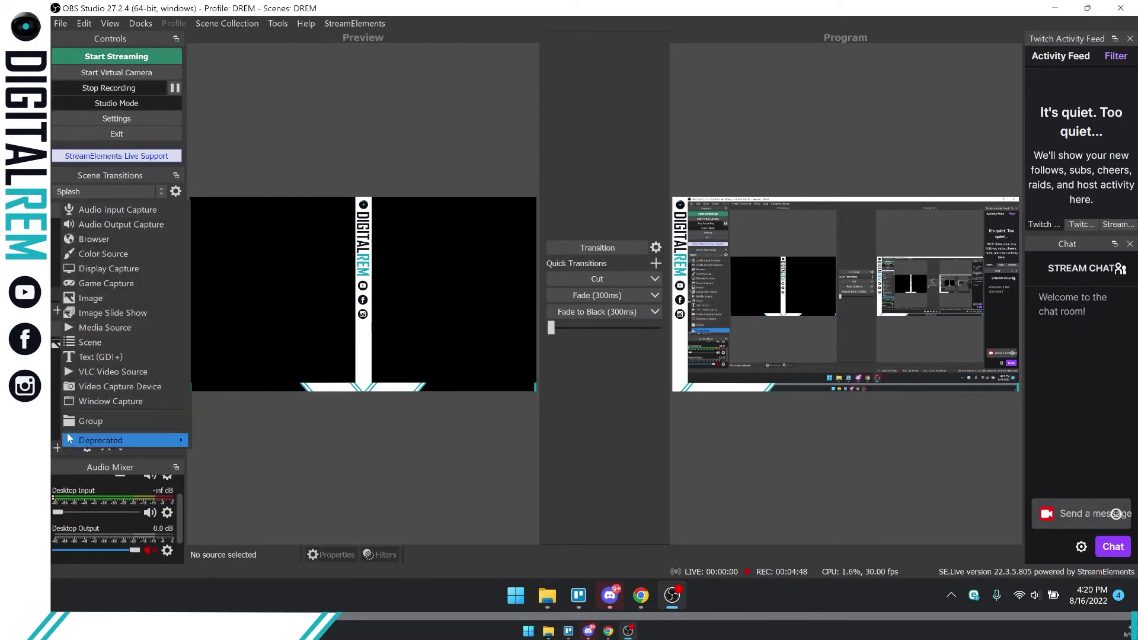
click(104, 389)
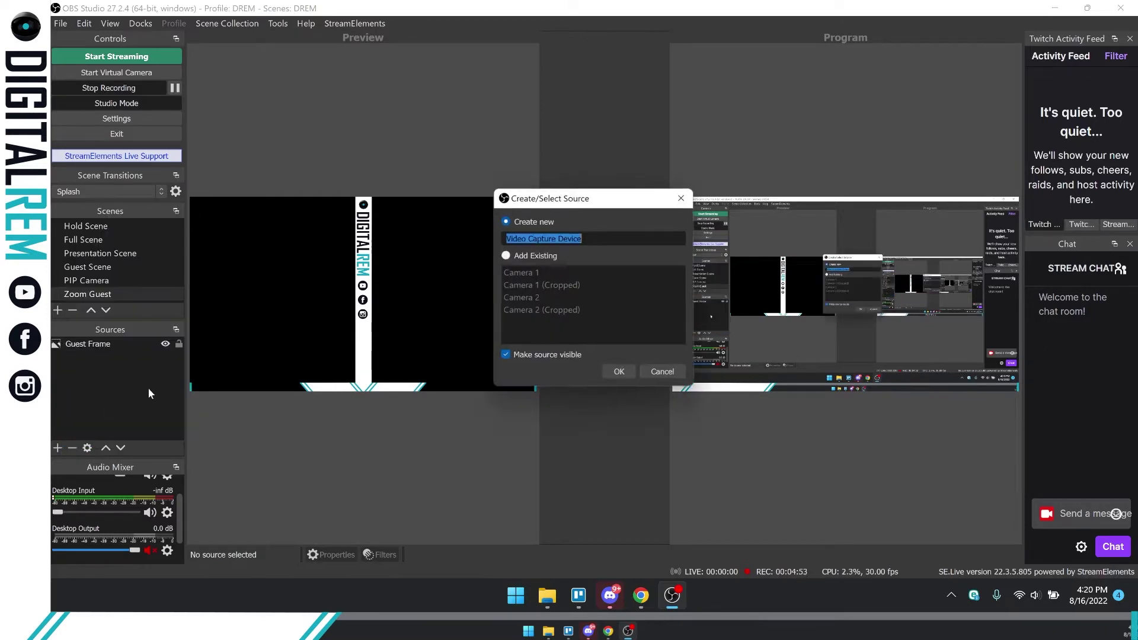
click(512, 259)
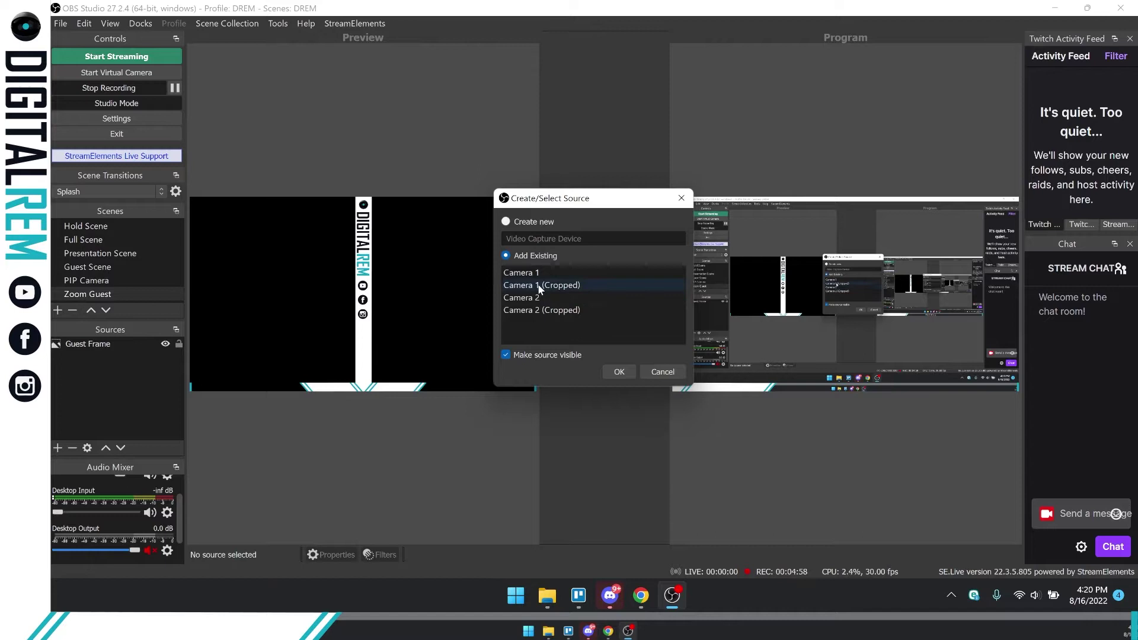
click(617, 372)
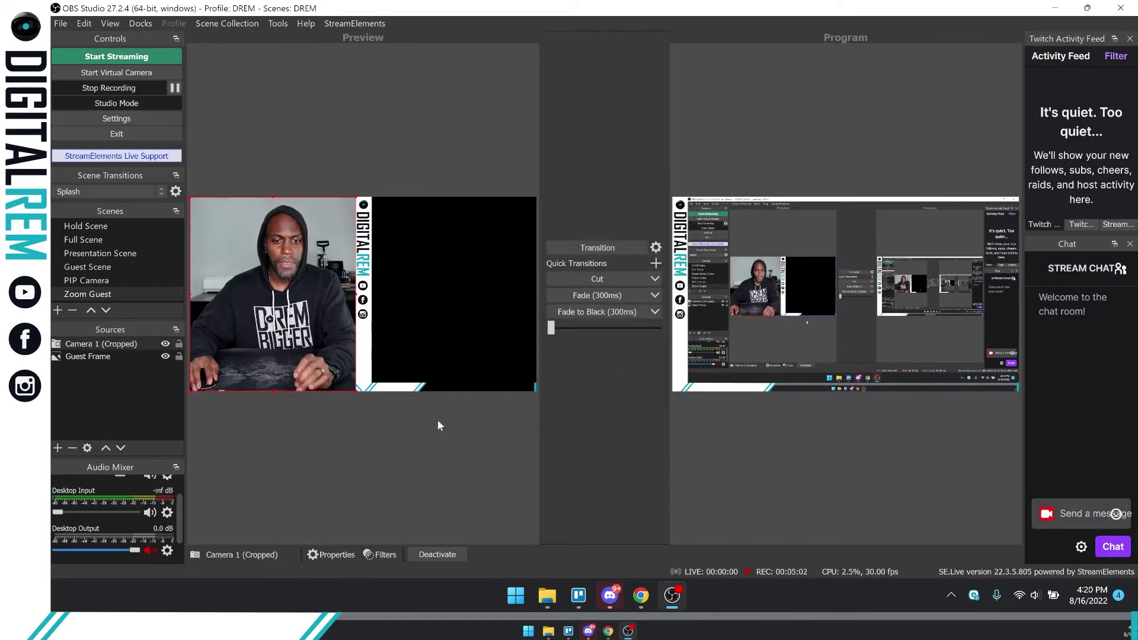
click(417, 469)
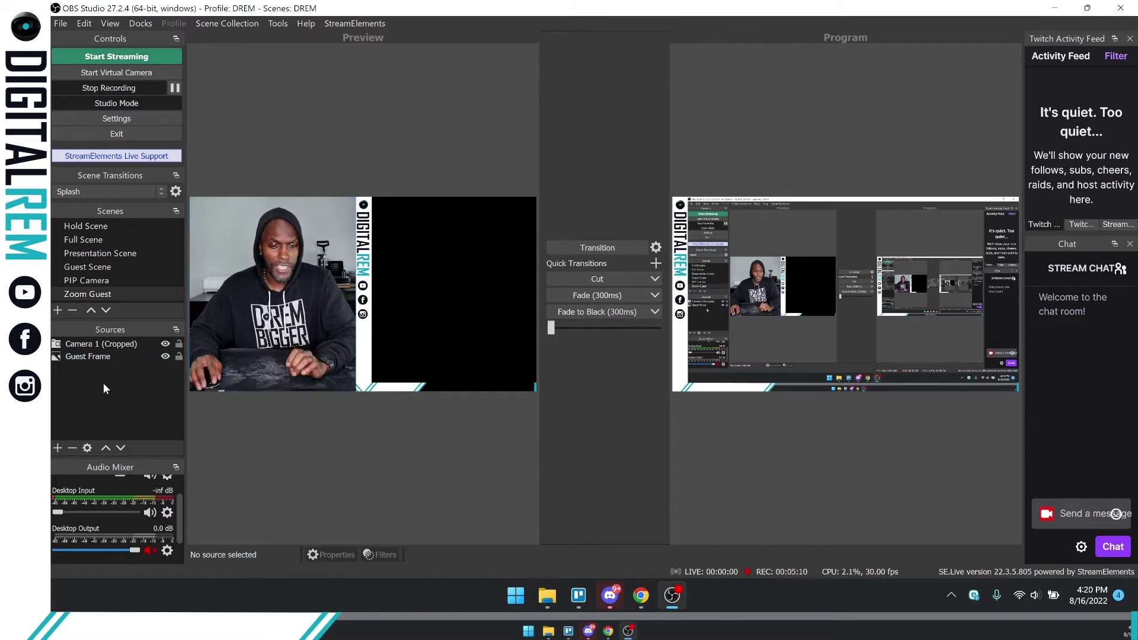
Start a new Video Capture Device source and name it 'Video Test'.
click(58, 448)
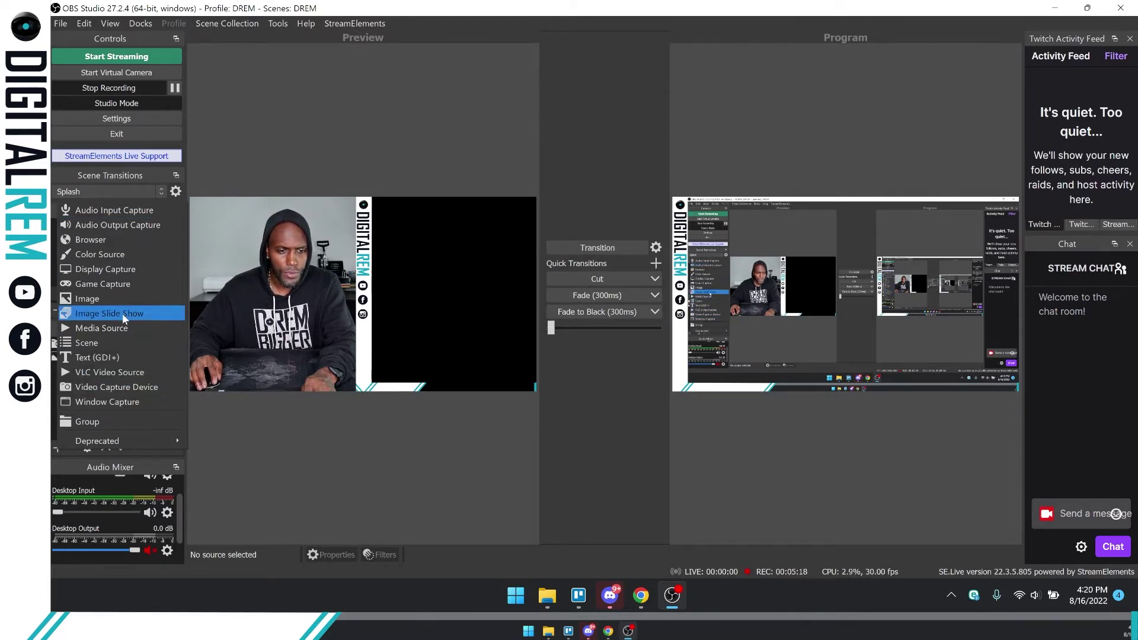
click(105, 386)
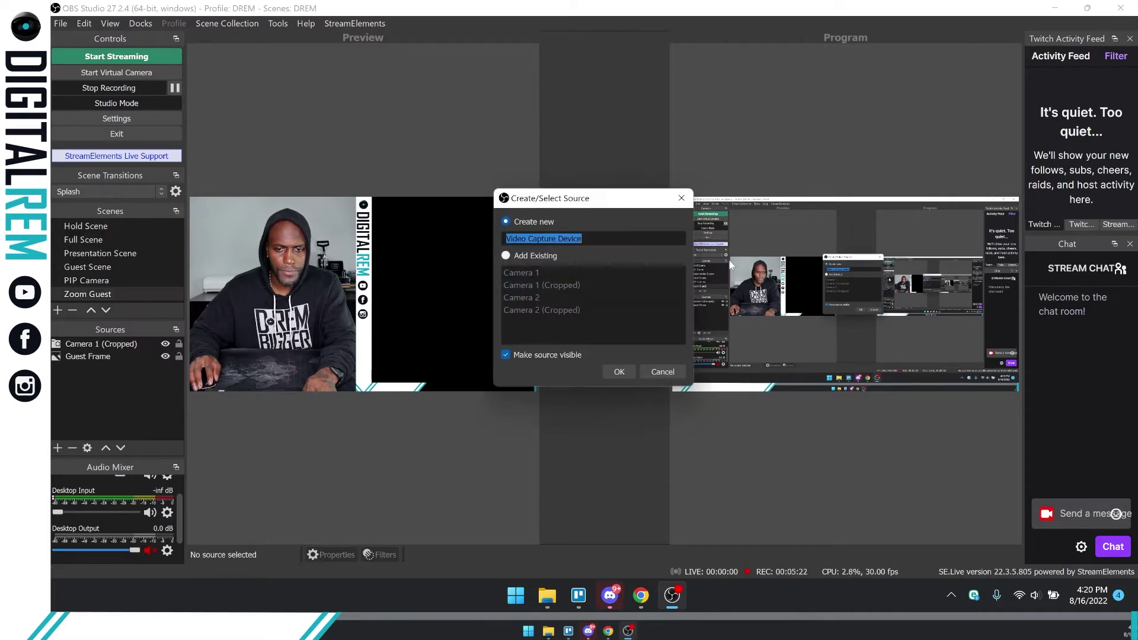
text(Video)
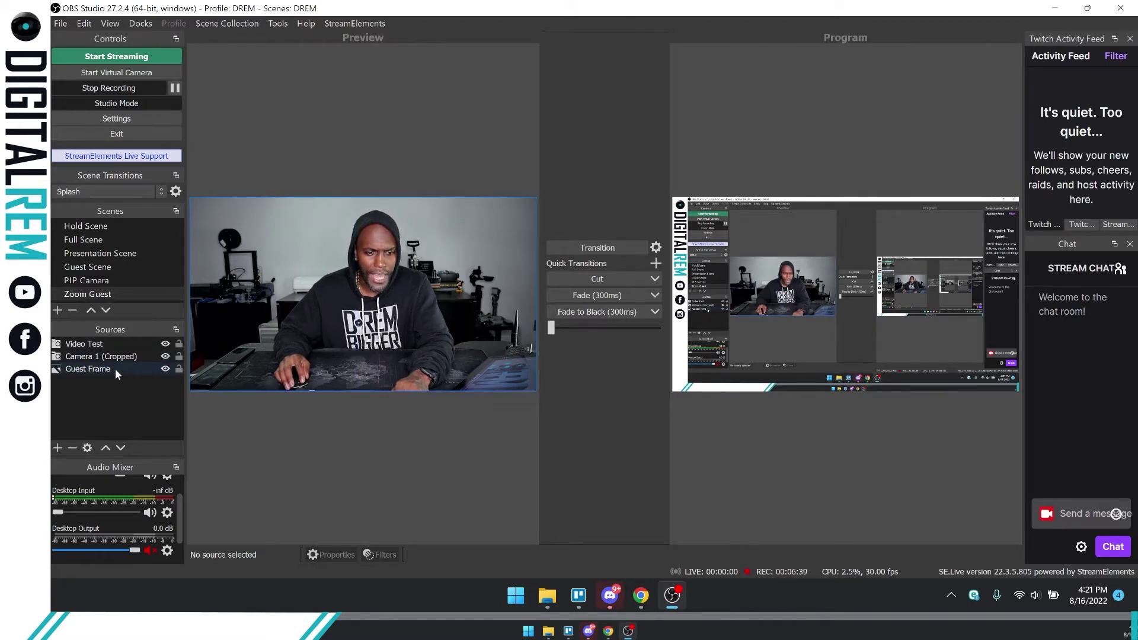
Select Video Test, toggle its visibility off and on, then resize it on the canvas.
click(144, 344)
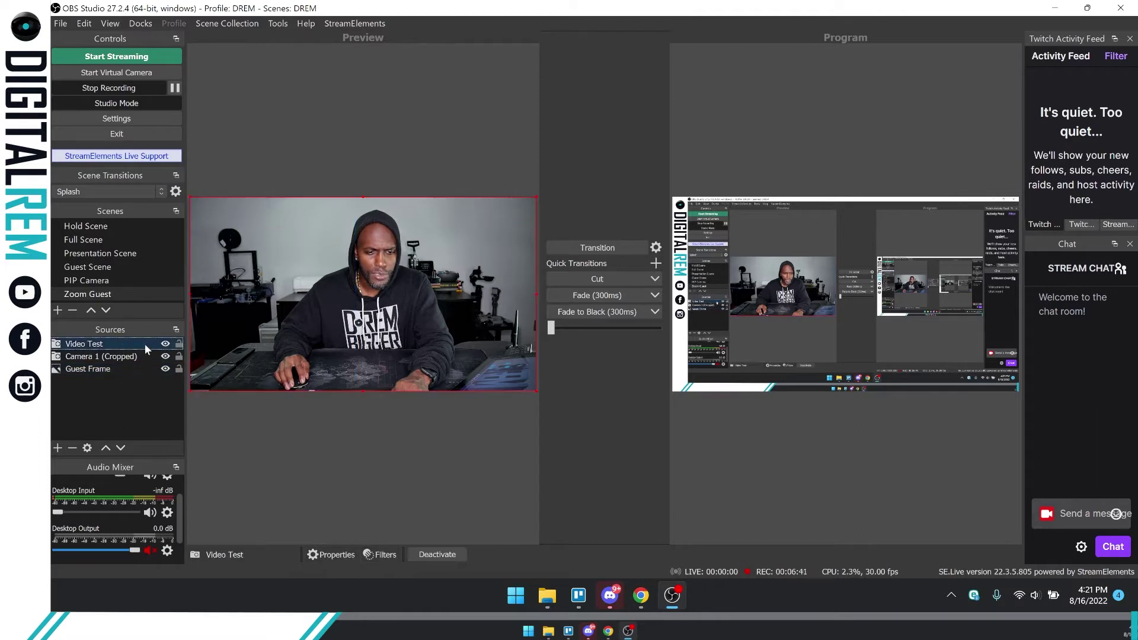
click(166, 345)
click(165, 345)
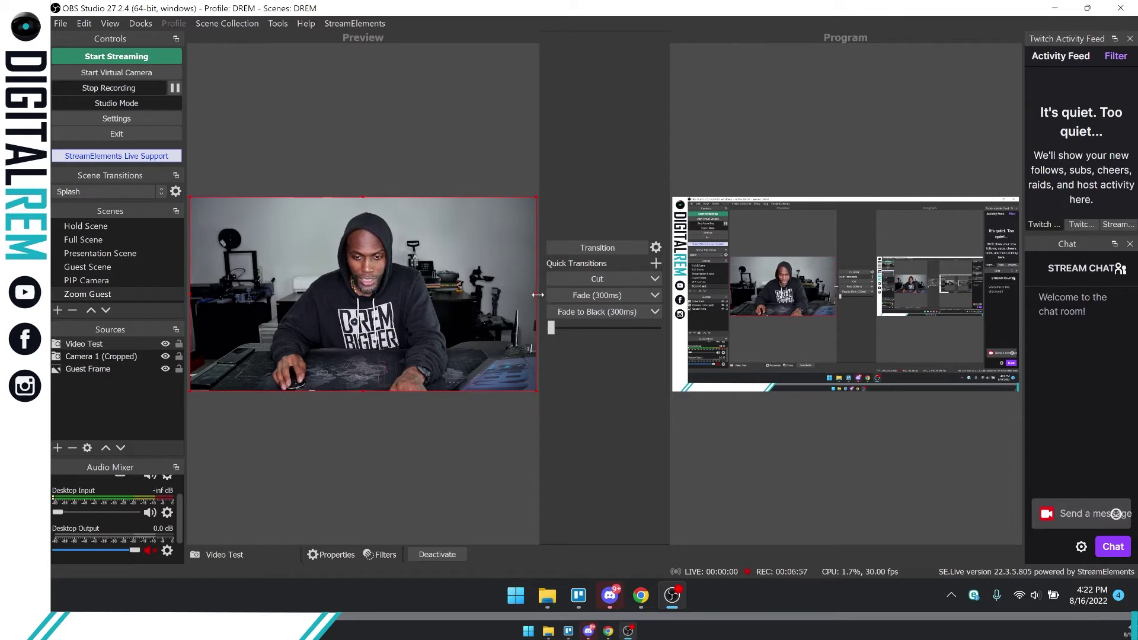
mouse_move(536, 295)
mouse_down()
mouse_move(332, 285)
mouse_move(531, 286)
mouse_up()
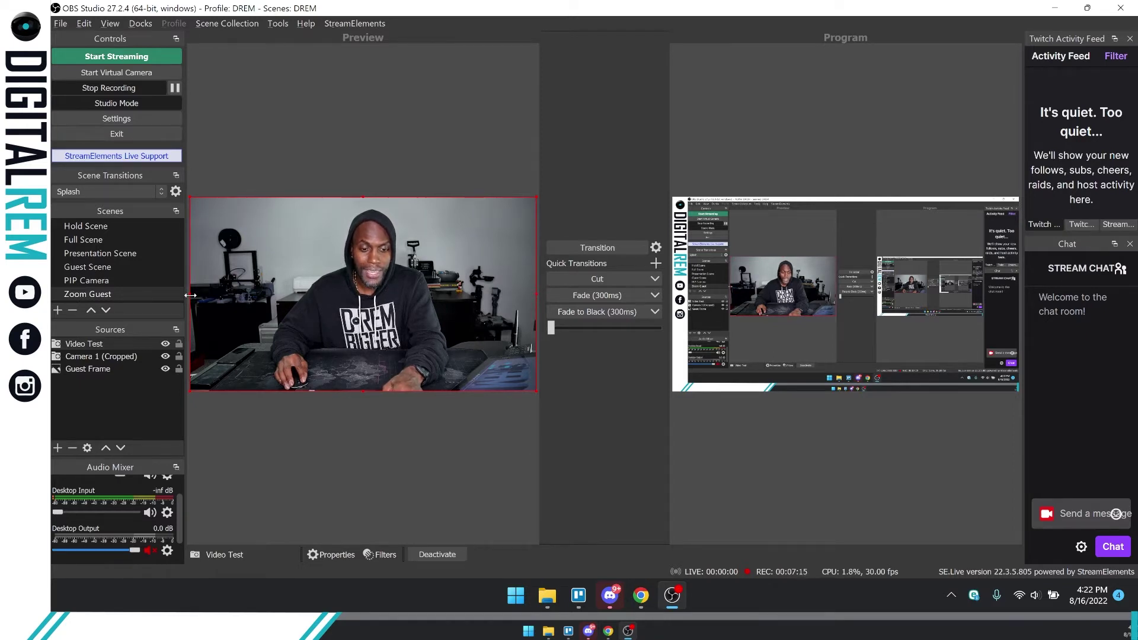
Crop Video Test's left and right sides and align it just right of the DIGITALREM banner.
drag(191, 295, 264, 305)
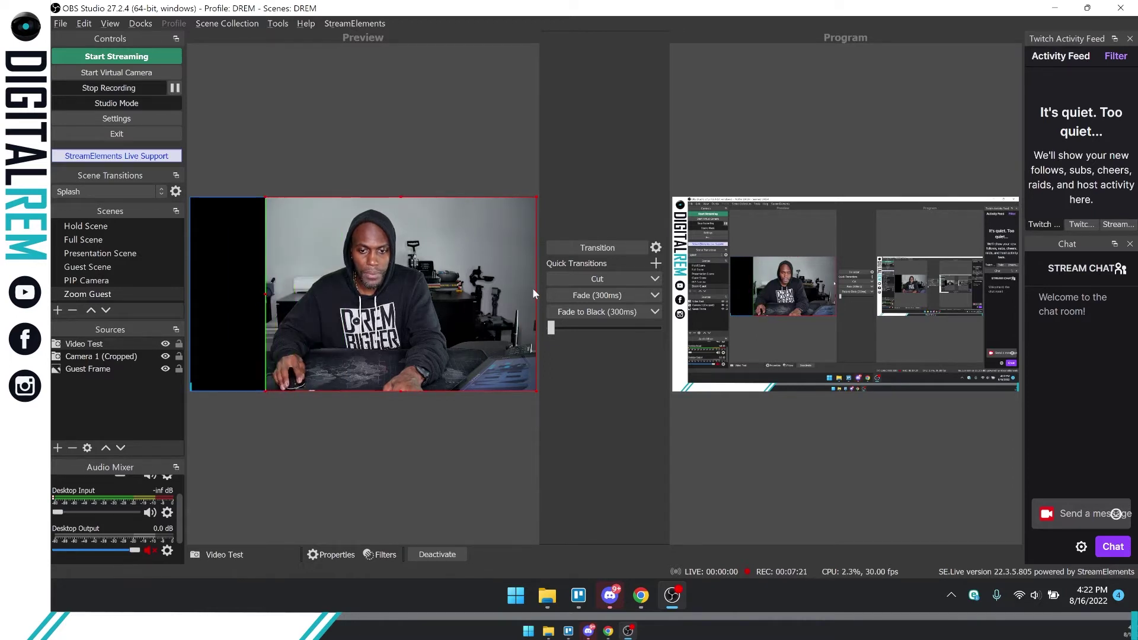
drag(536, 294, 453, 295)
drag(381, 299, 454, 293)
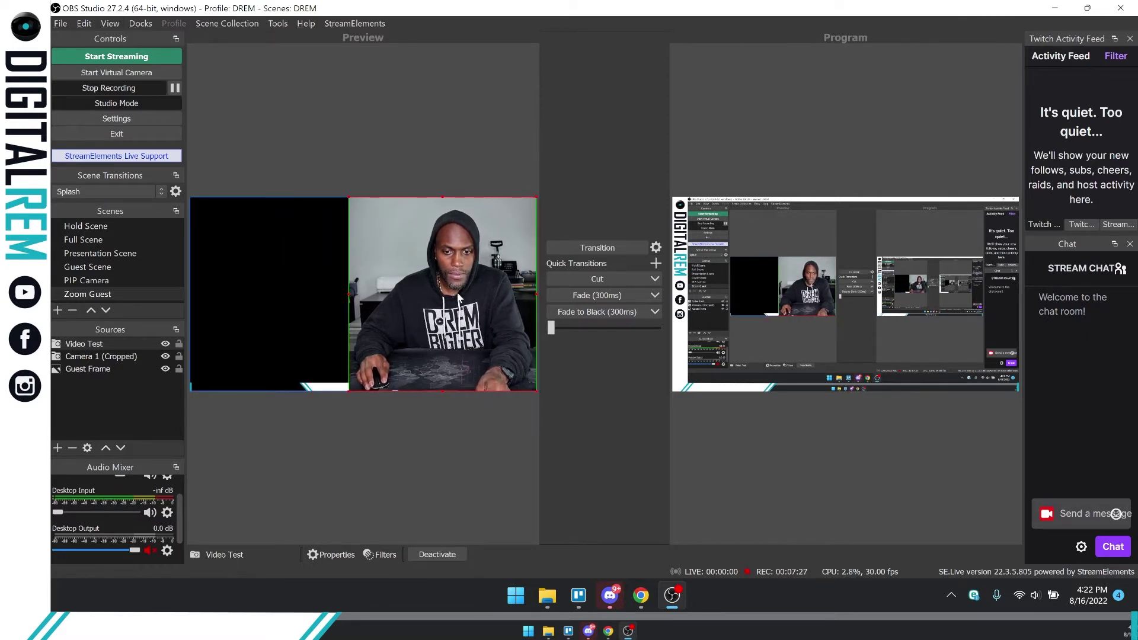
drag(347, 292, 363, 293)
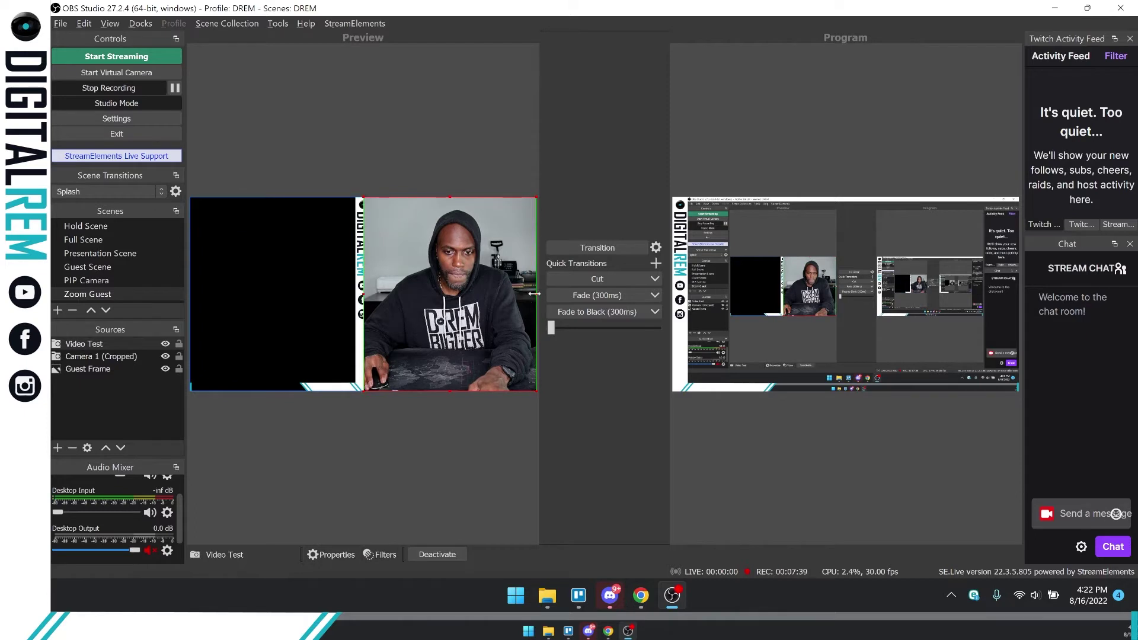
drag(534, 294, 491, 299)
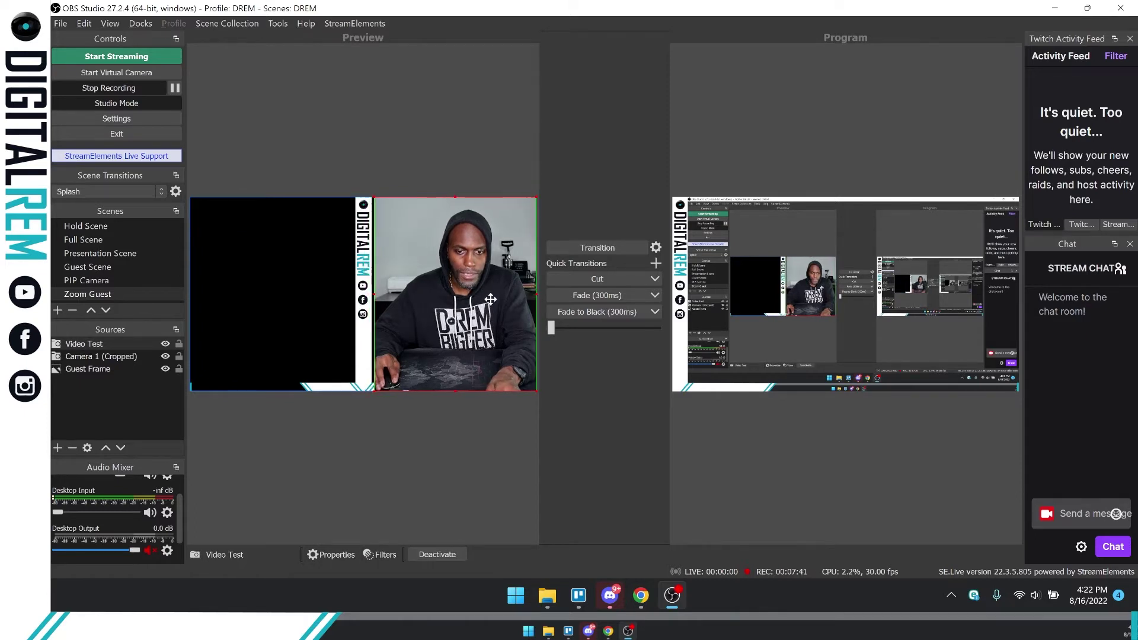
drag(375, 295, 370, 295)
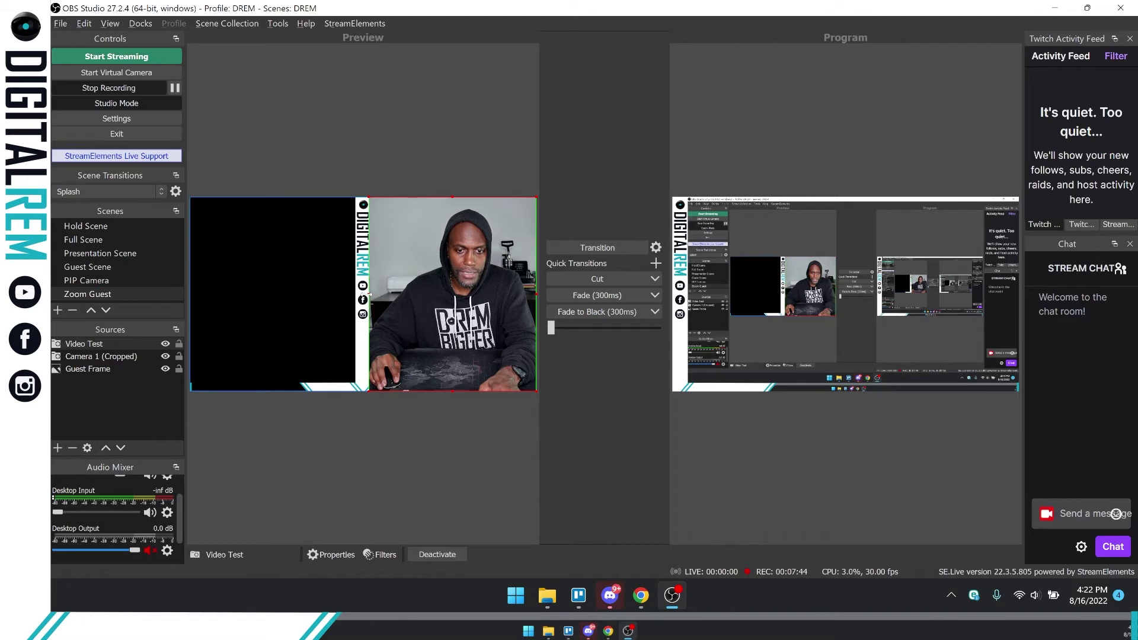
Move Video Test into the left half and drop it to the bottom of the source order.
click(465, 98)
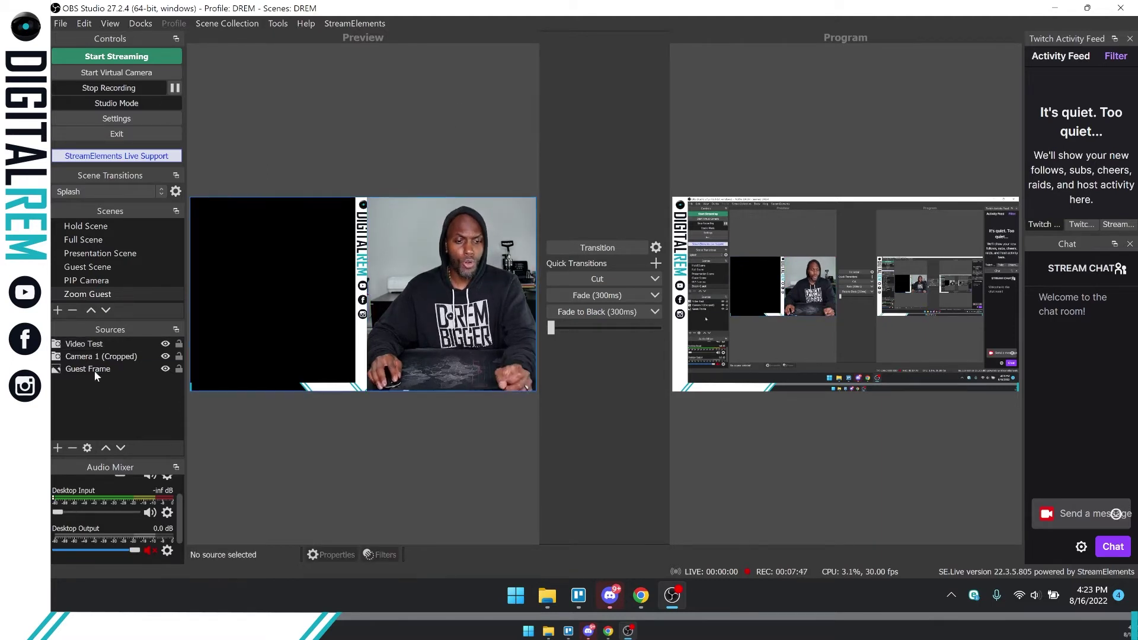
click(116, 348)
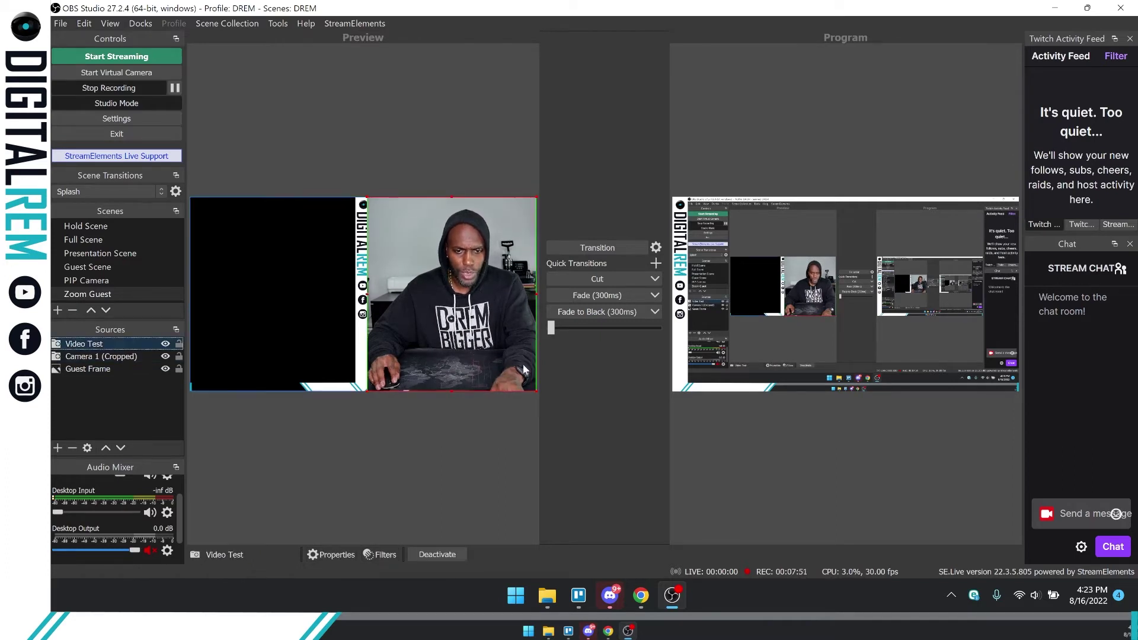
drag(492, 362, 317, 364)
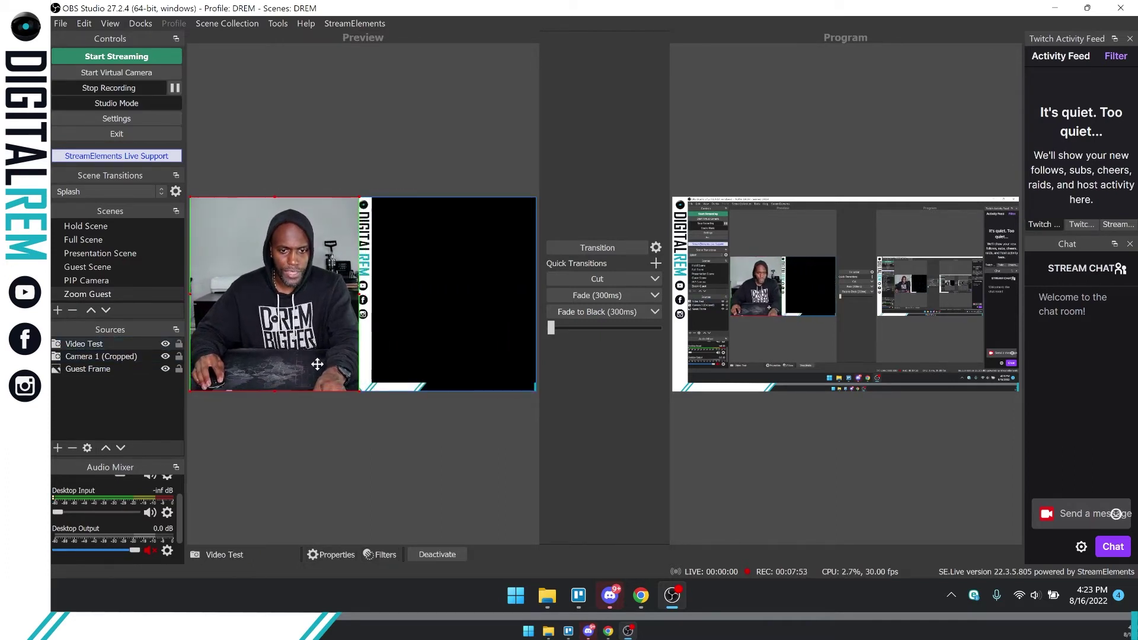
click(73, 347)
ctrl+click(72, 370)
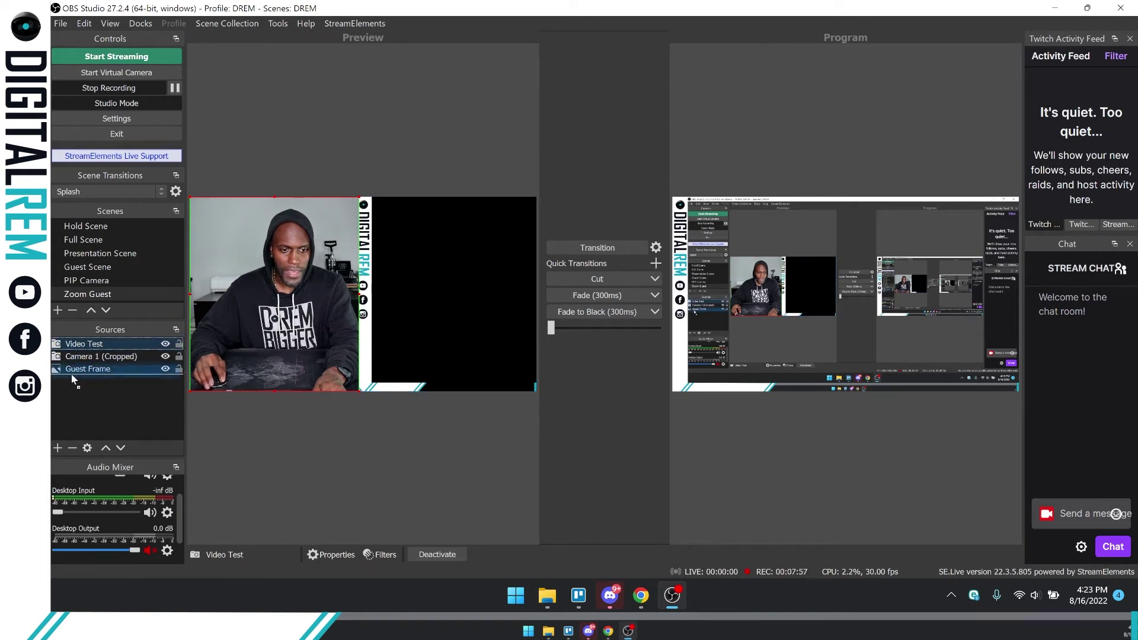
drag(71, 379, 72, 381)
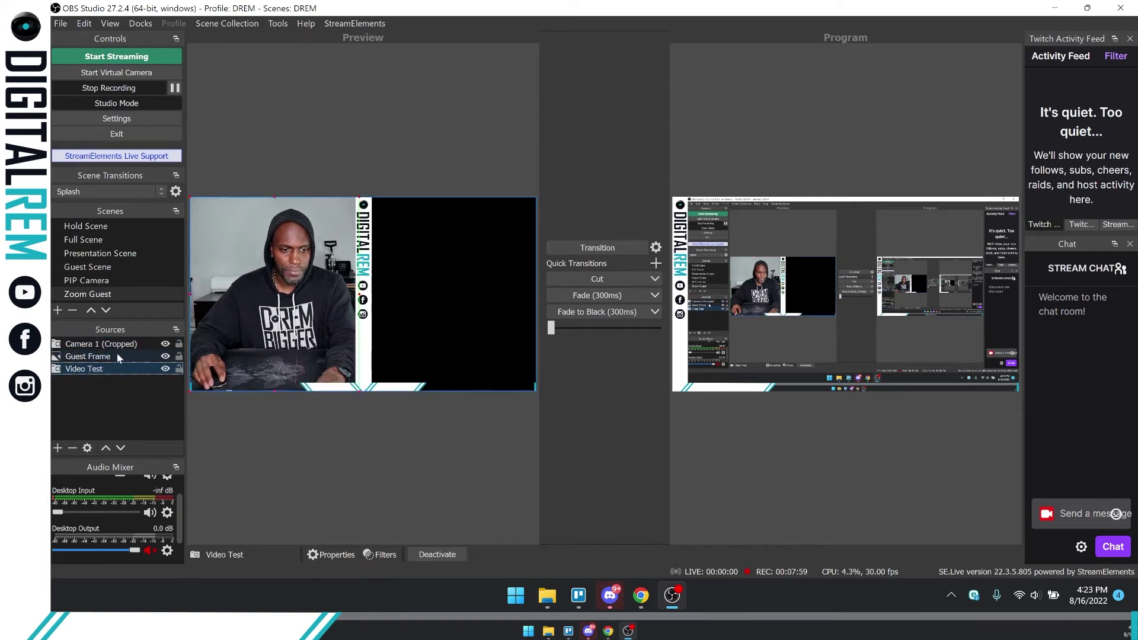
Delete the Camera 1 (Cropped) source and confirm the removal.
click(141, 346)
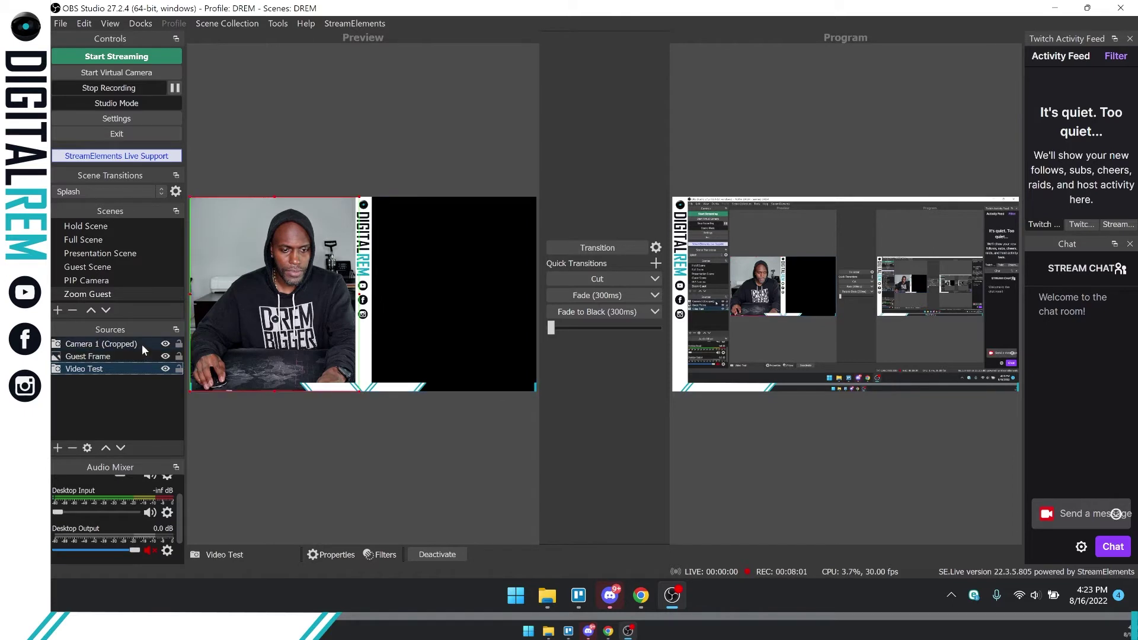
click(142, 344)
key(Delete)
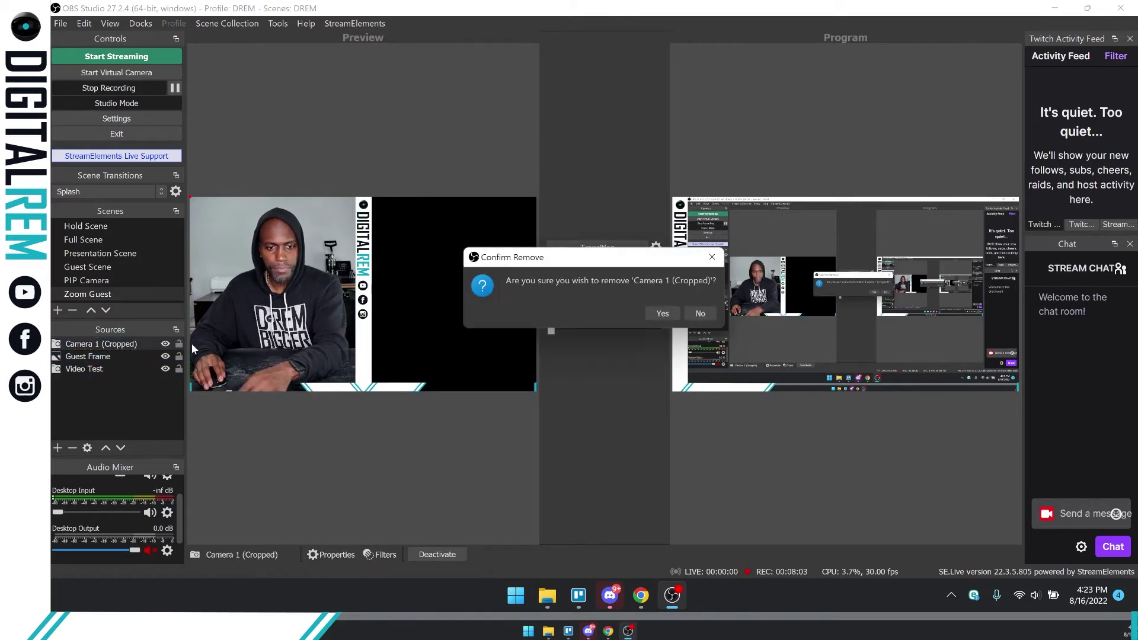
click(659, 314)
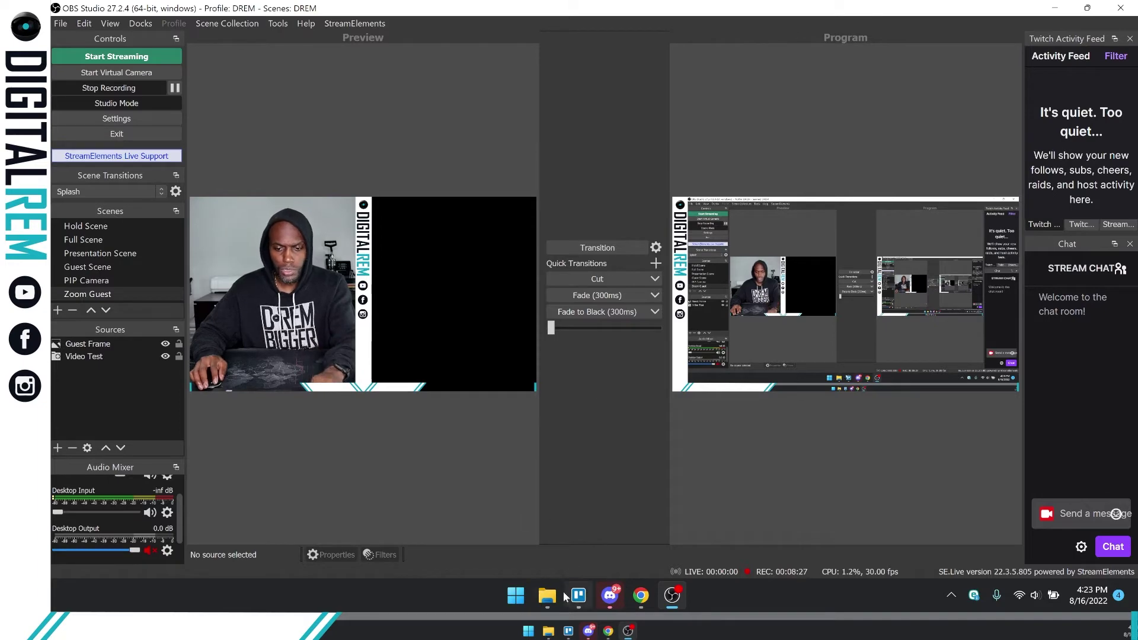
Bring up the Windows Start menu to launch Zoom.
click(520, 605)
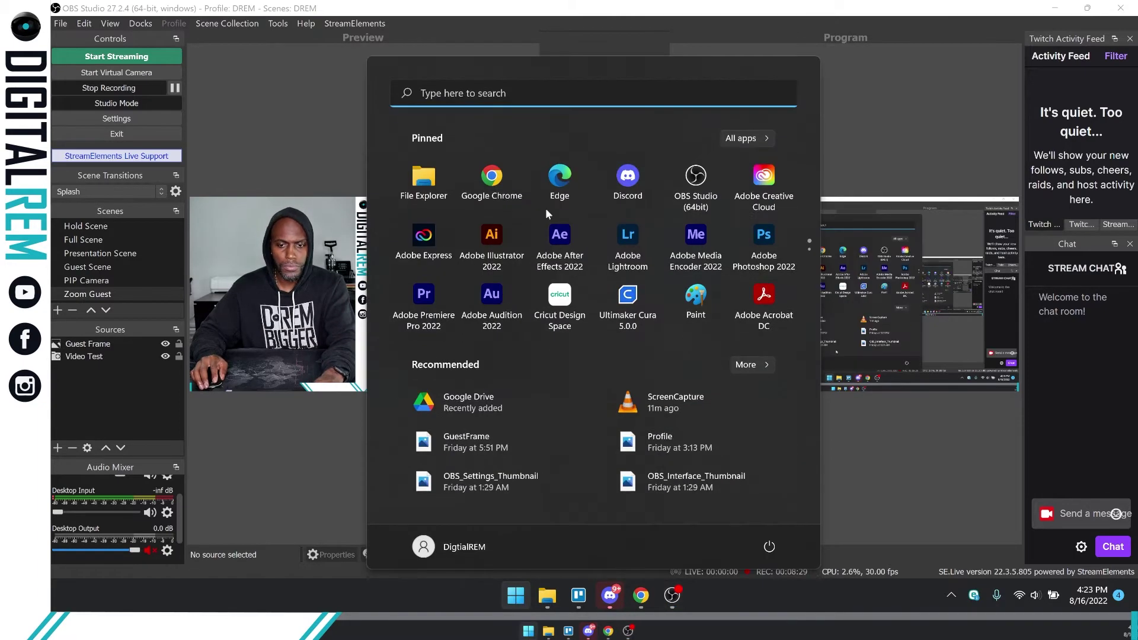
click(318, 66)
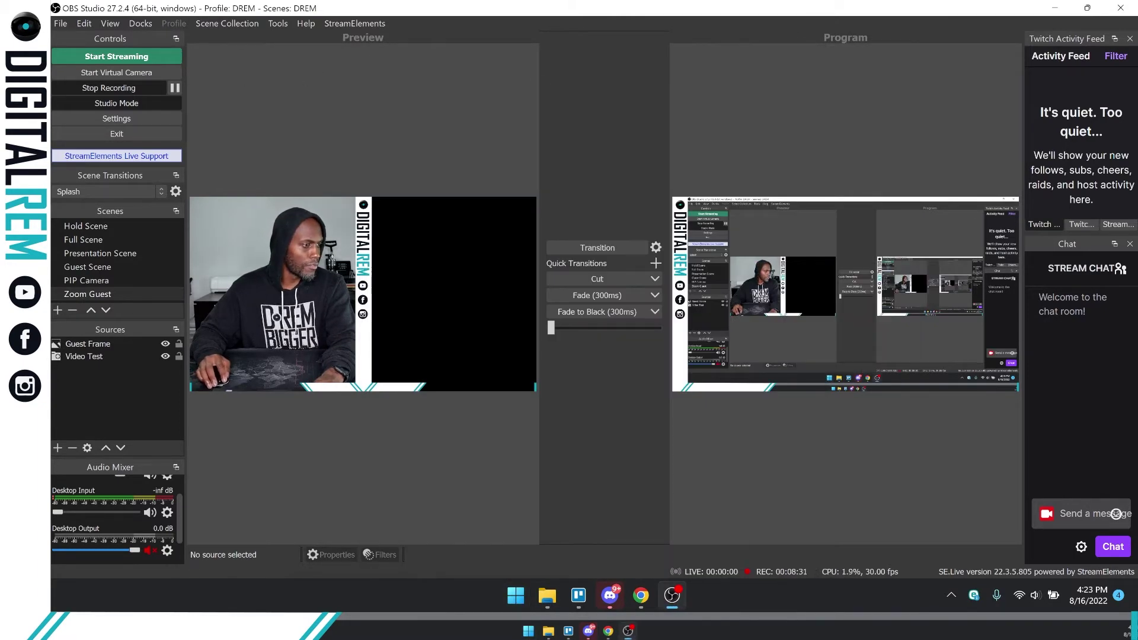
key(super)
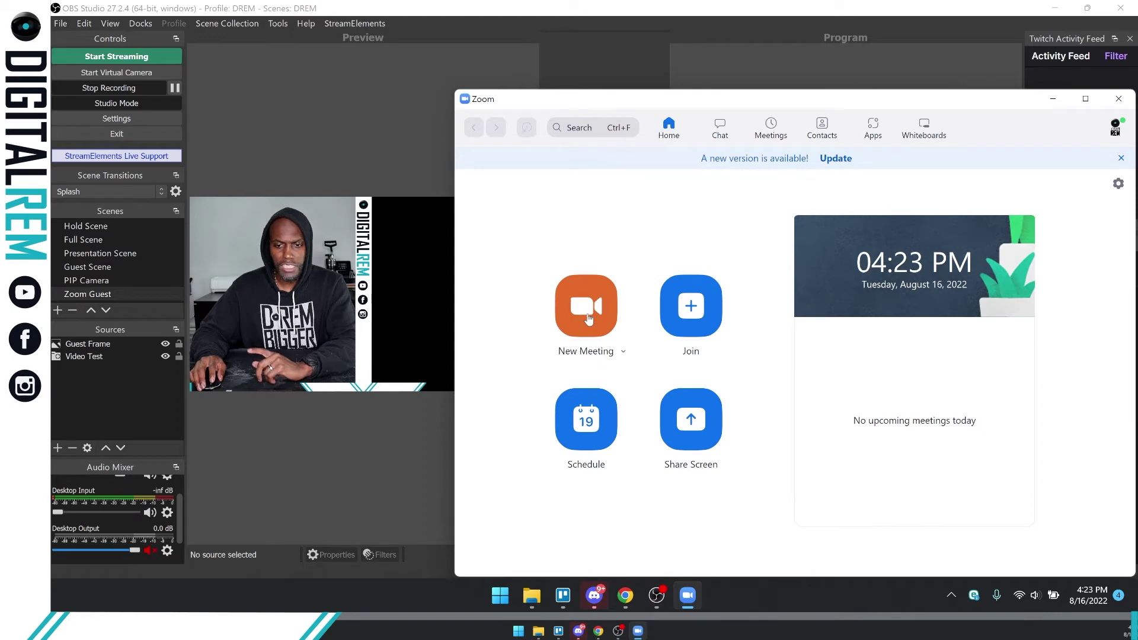
Start a new meeting from the Zoom home screen.
click(589, 317)
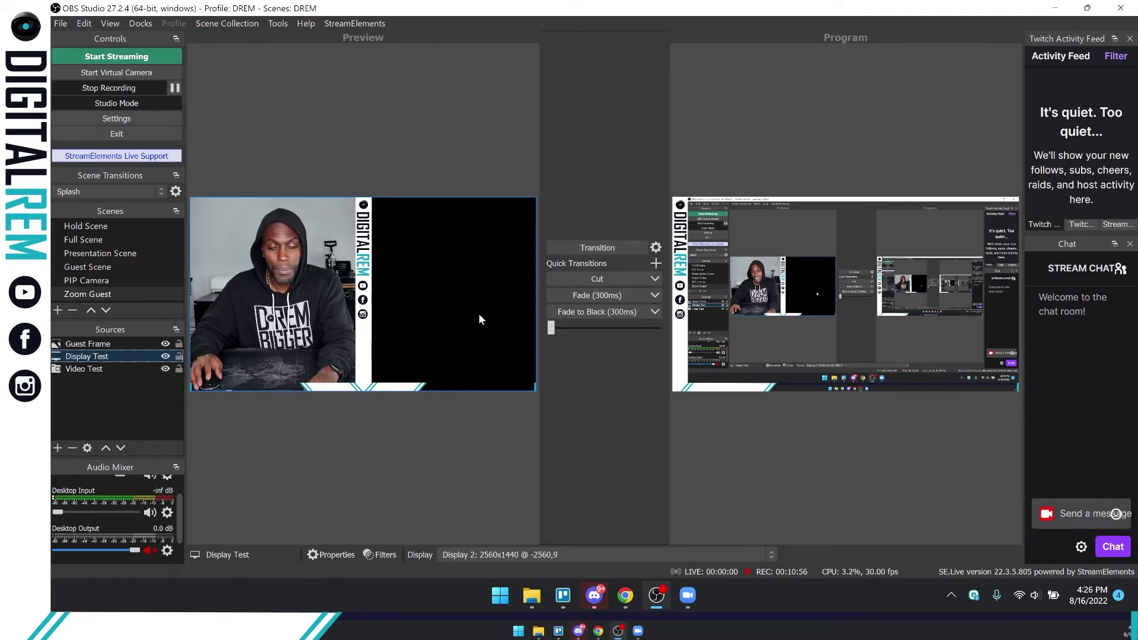
Crop the Mac display capture's left and right edges down to the Zoom guest, checking the meeting window.
click(378, 344)
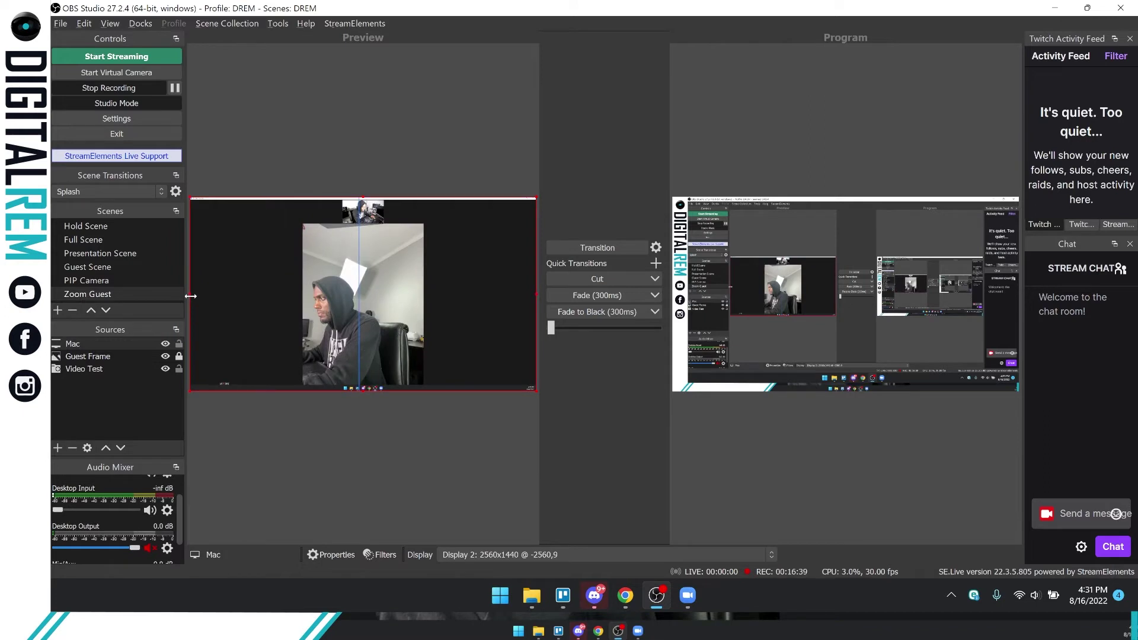
drag(191, 296, 338, 319)
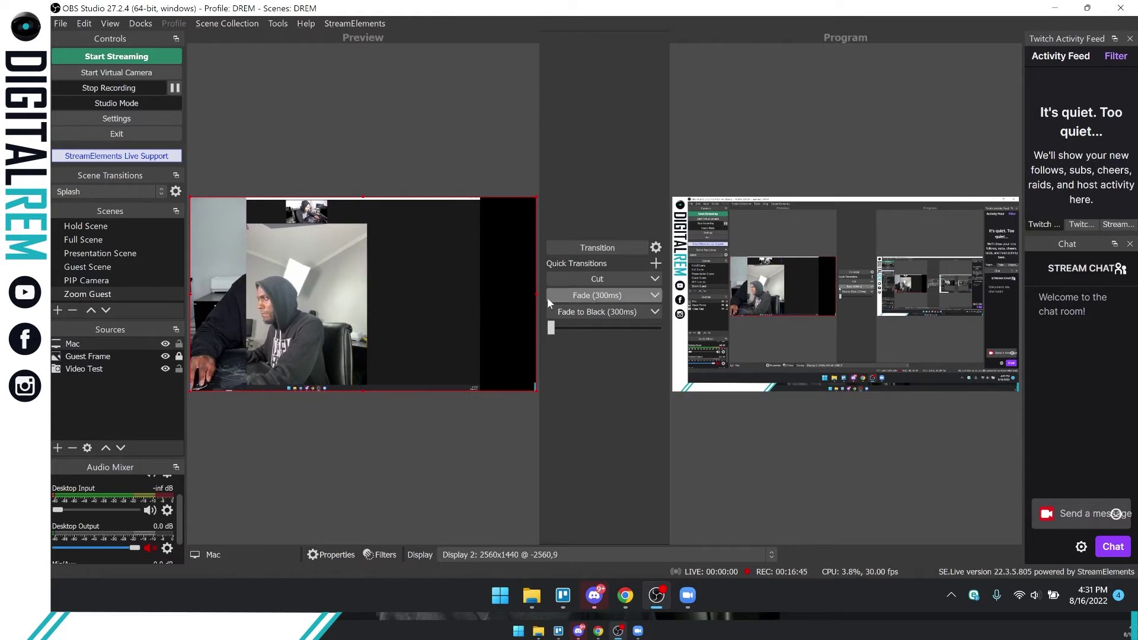
drag(534, 298, 385, 304)
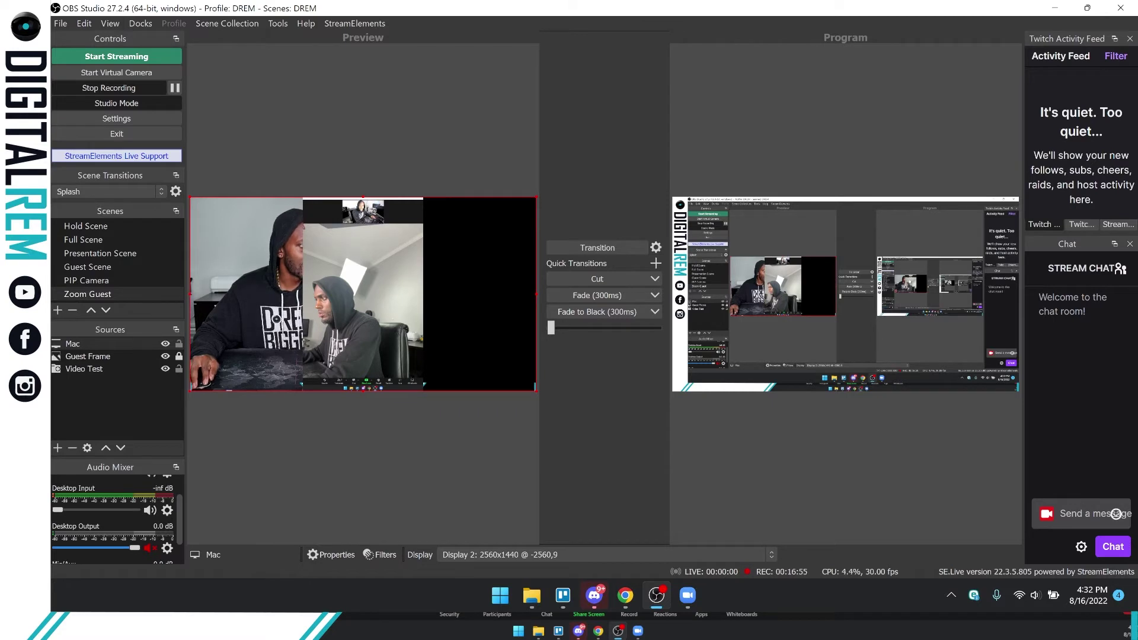
key(alt+Tab)
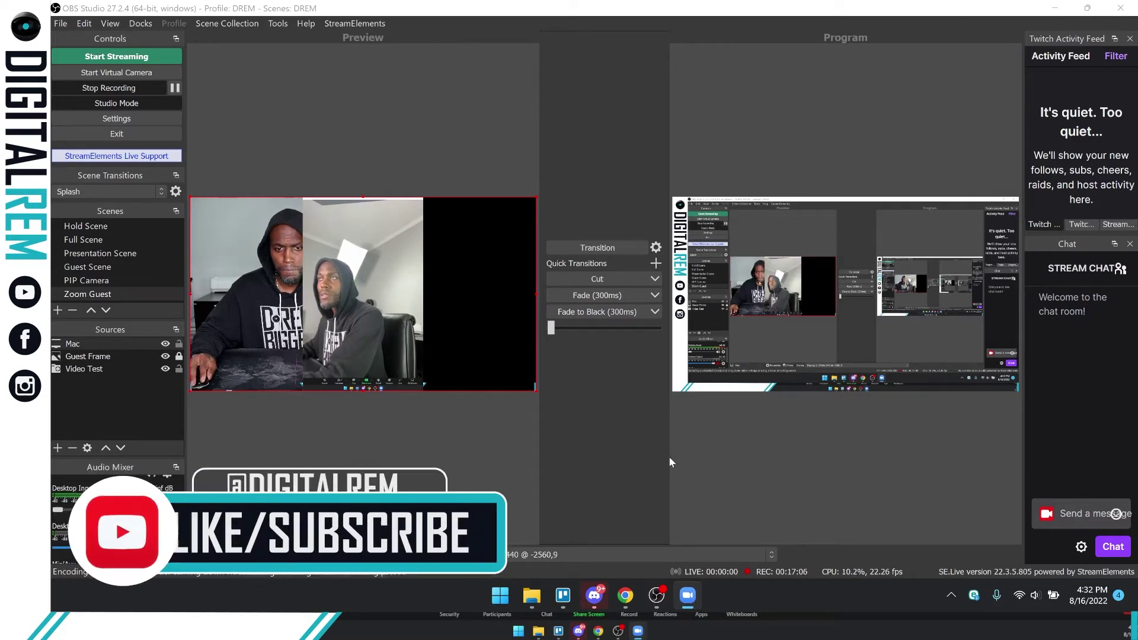
click(537, 293)
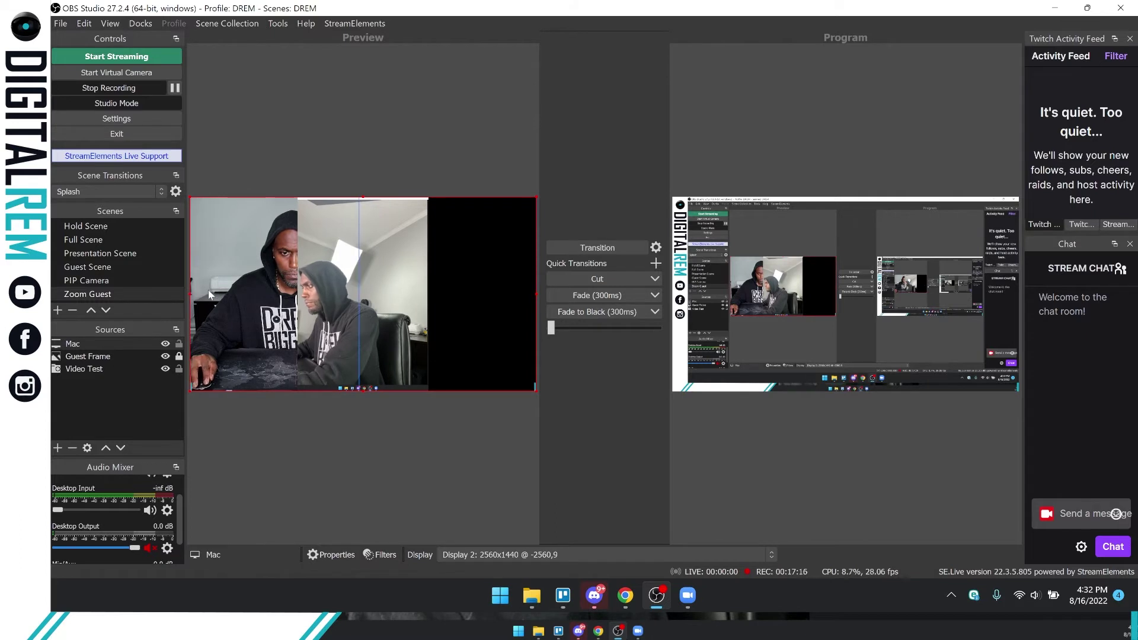
drag(190, 293, 406, 300)
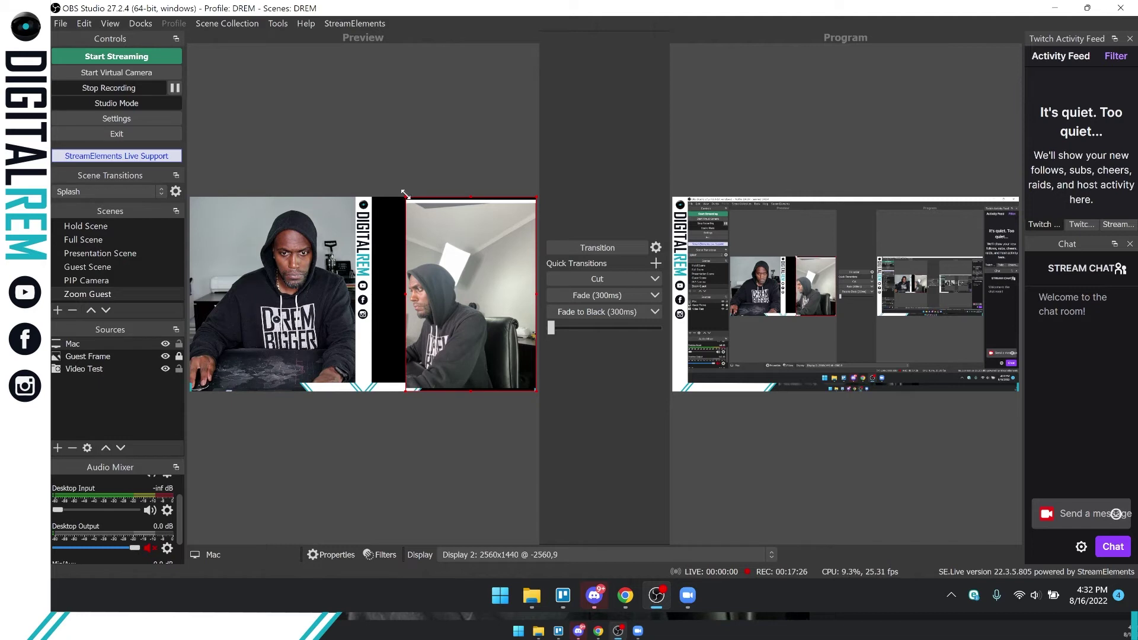
Enlarge the Mac guest video from its corners and move it up into the right-hand panel.
drag(404, 194, 354, 169)
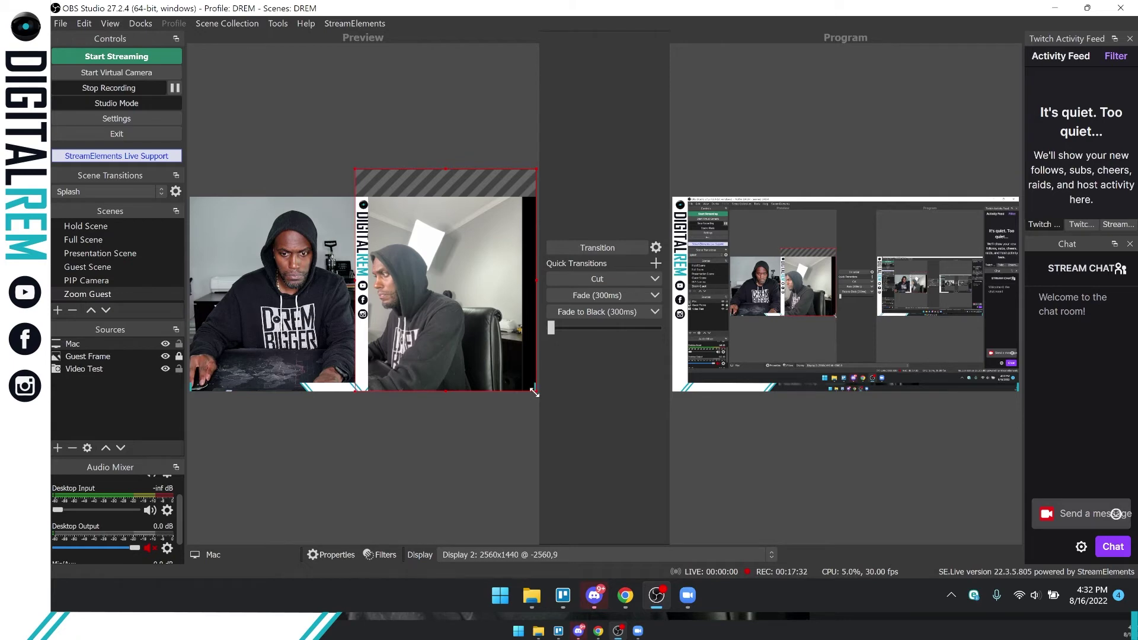
drag(535, 392, 553, 414)
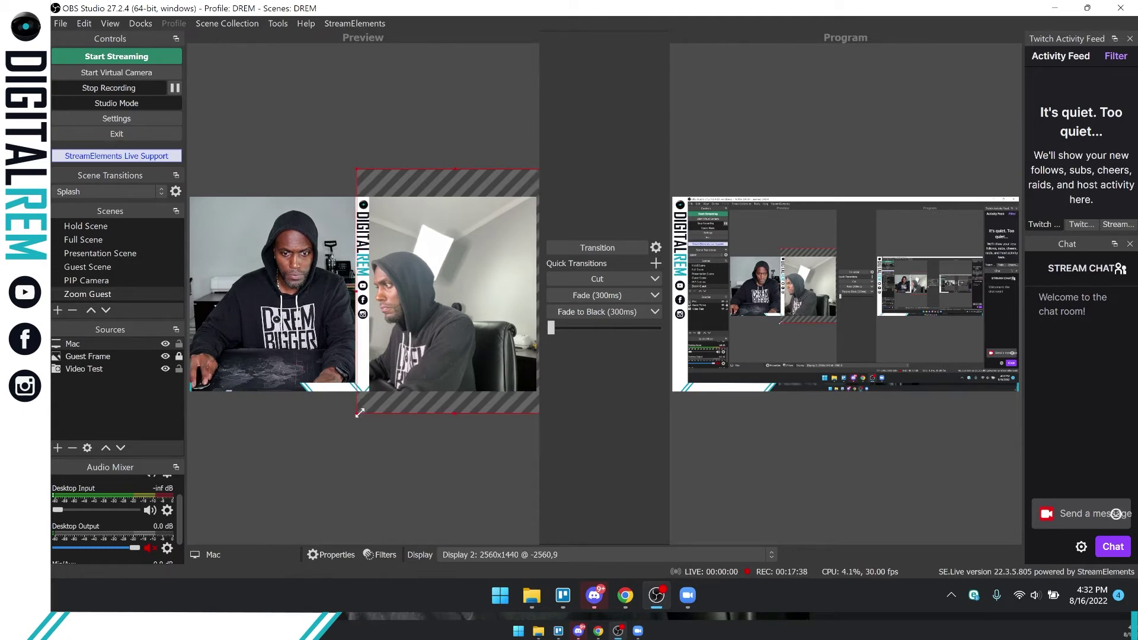
drag(356, 414, 358, 411)
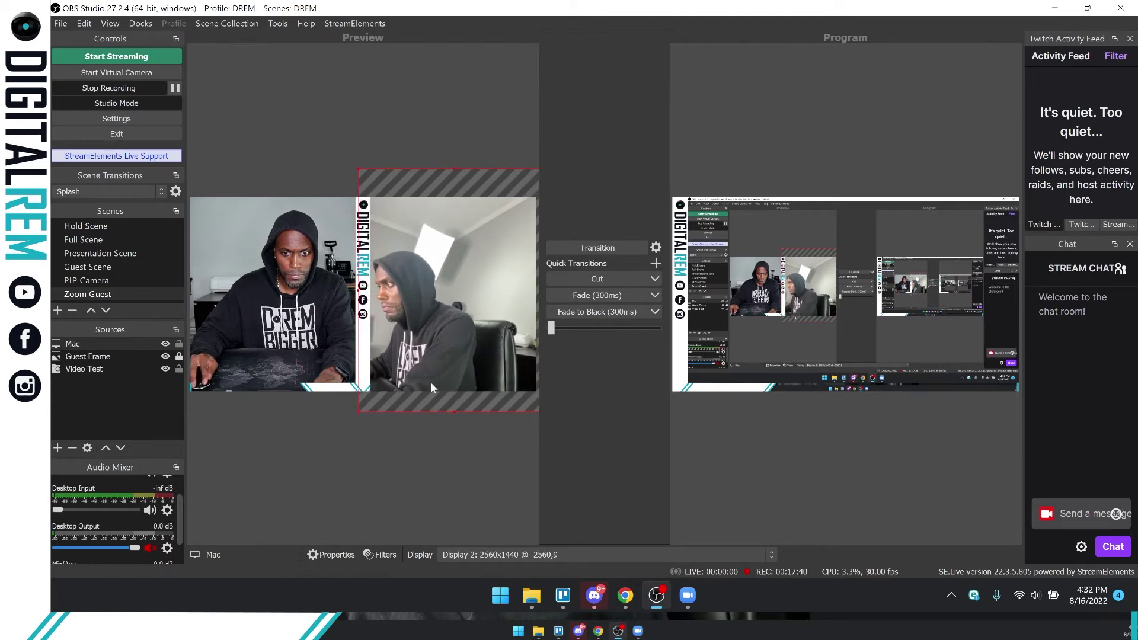
drag(450, 389, 454, 365)
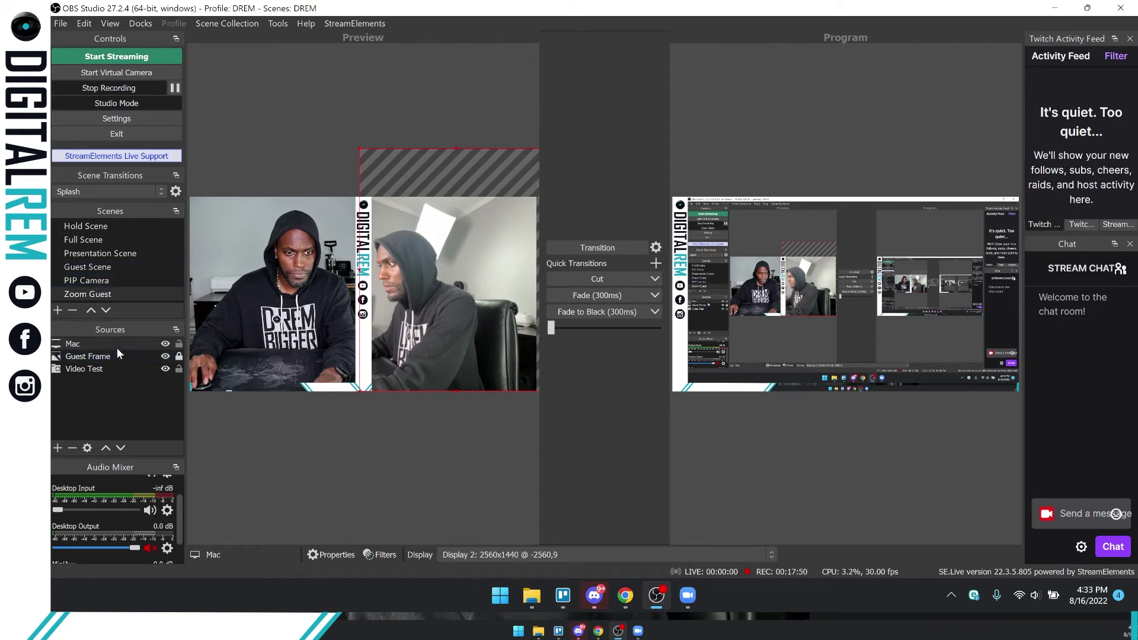
Move Guest Frame above the Mac source, then trim the Mac feed slightly from its top.
drag(117, 348, 113, 366)
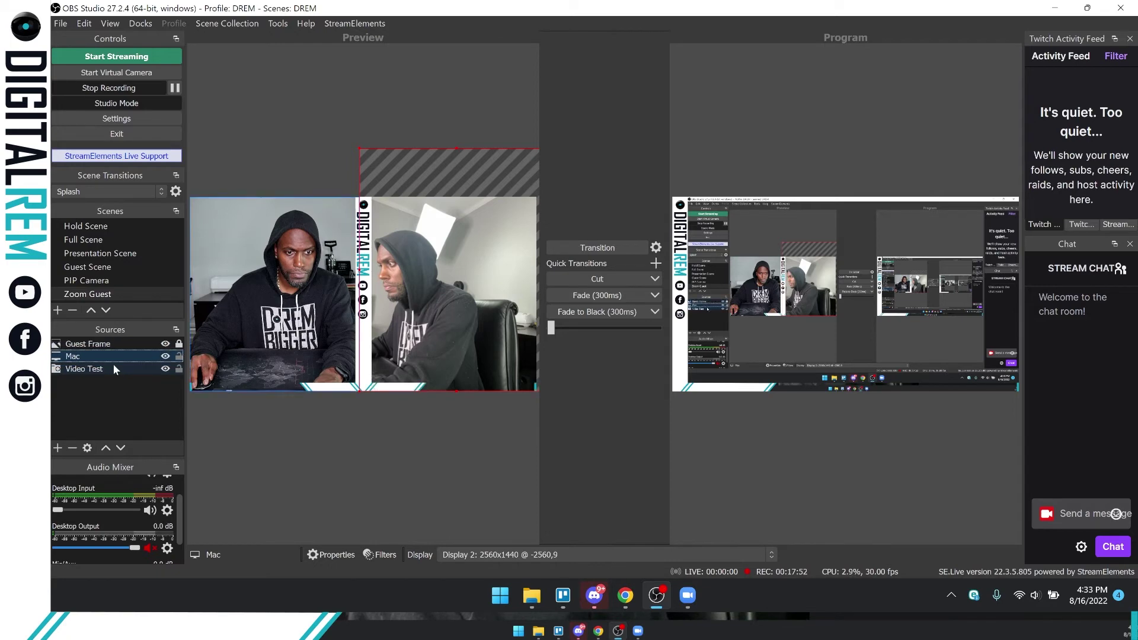
click(427, 478)
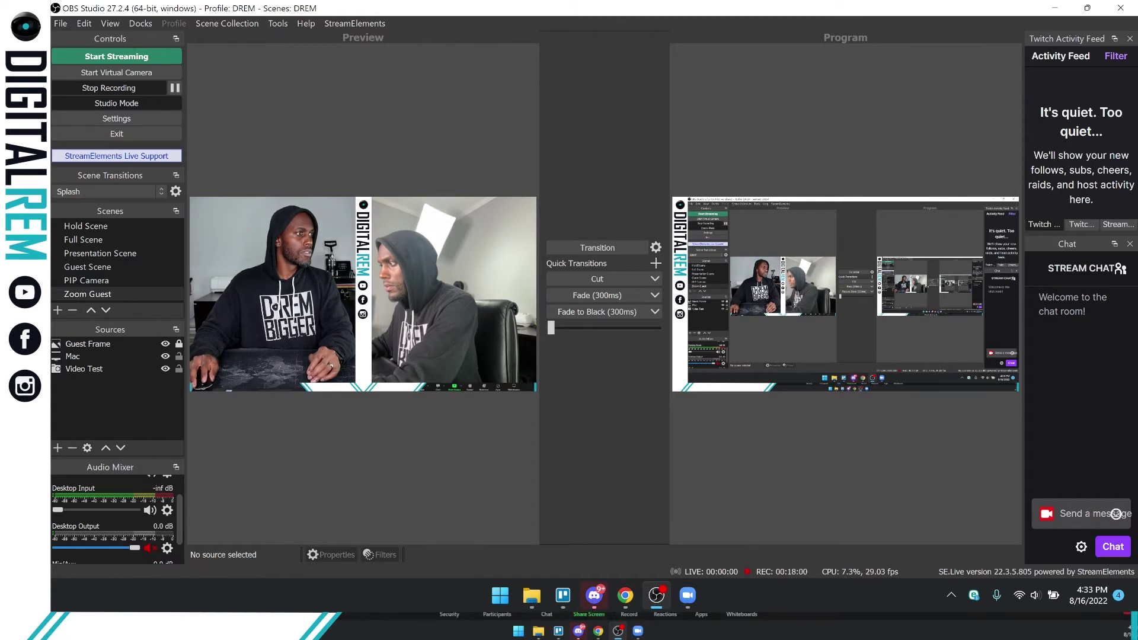
click(177, 356)
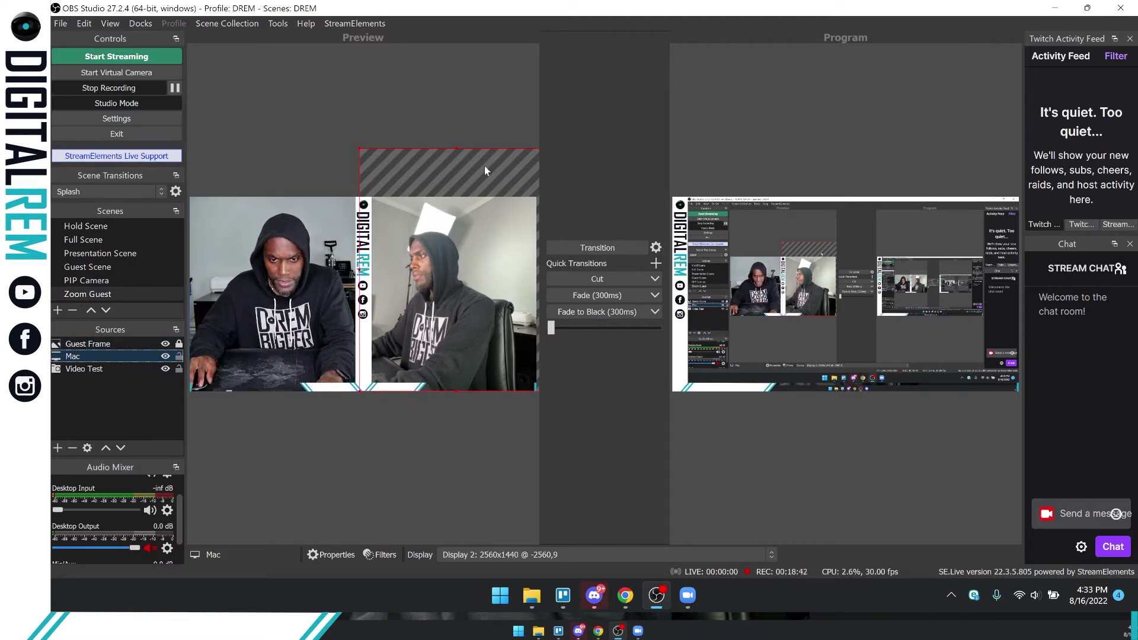
mouse_move(456, 149)
mouse_down()
mouse_move(456, 158)
mouse_move(457, 146)
mouse_up()
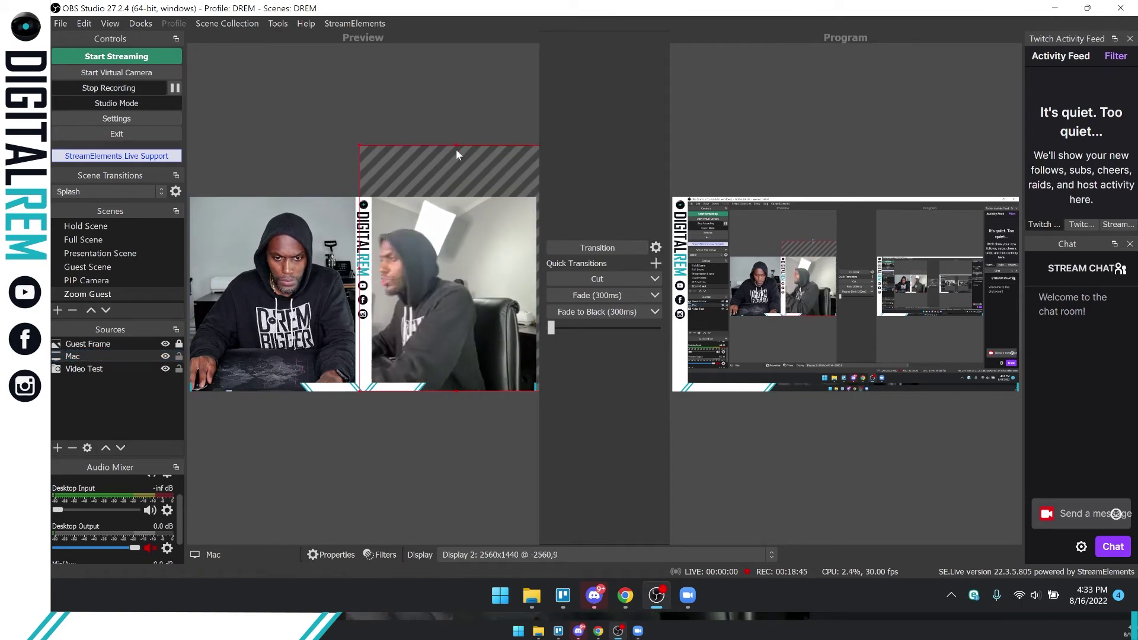
click(425, 485)
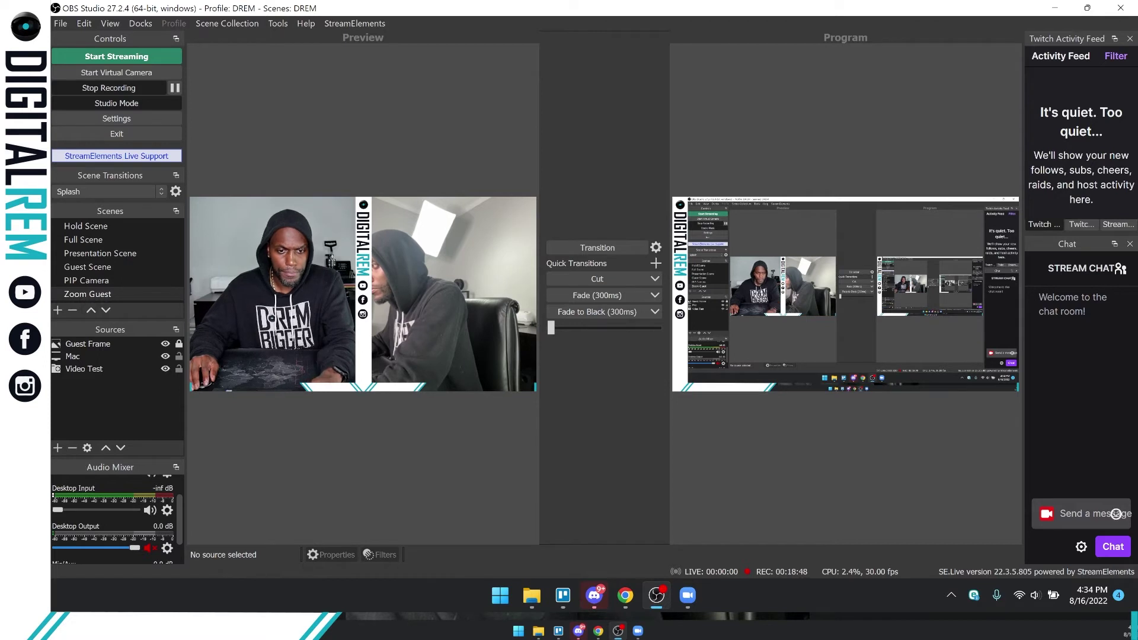
Create a Window Capture of [Zoom.exe]: Zoom Meeting with capture method Windows 10 (1903 and up).
click(58, 447)
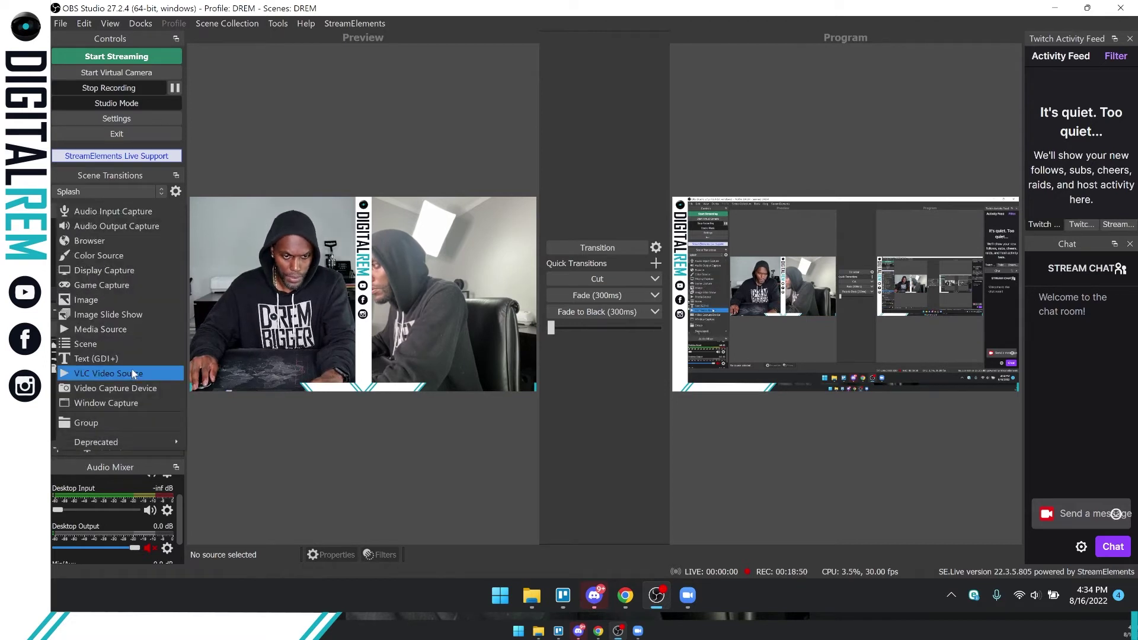
click(252, 435)
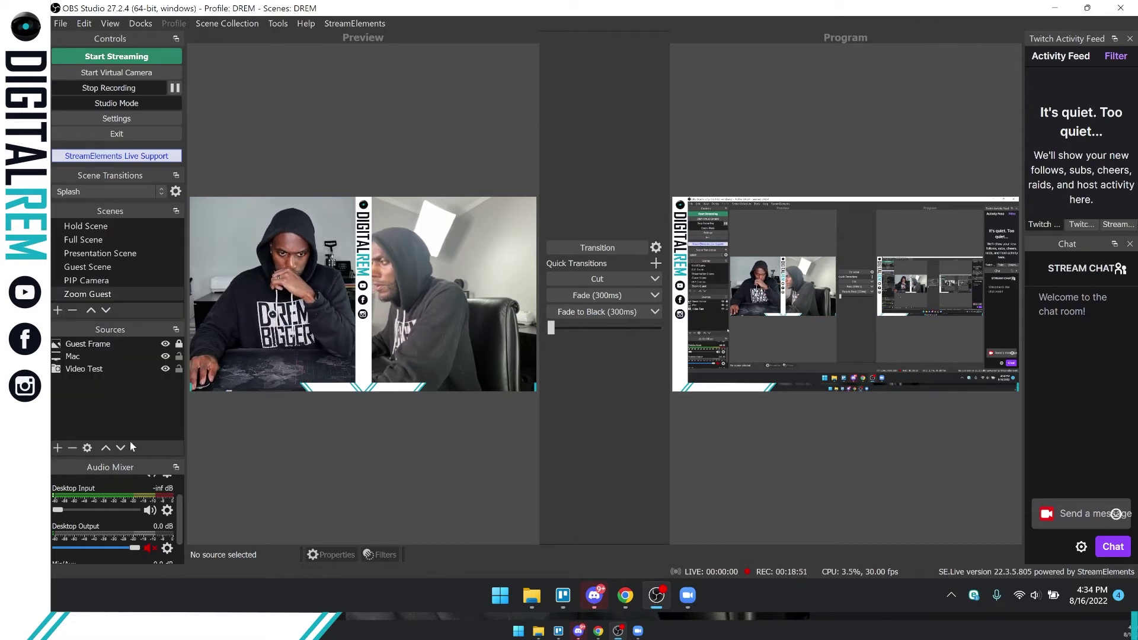
click(63, 448)
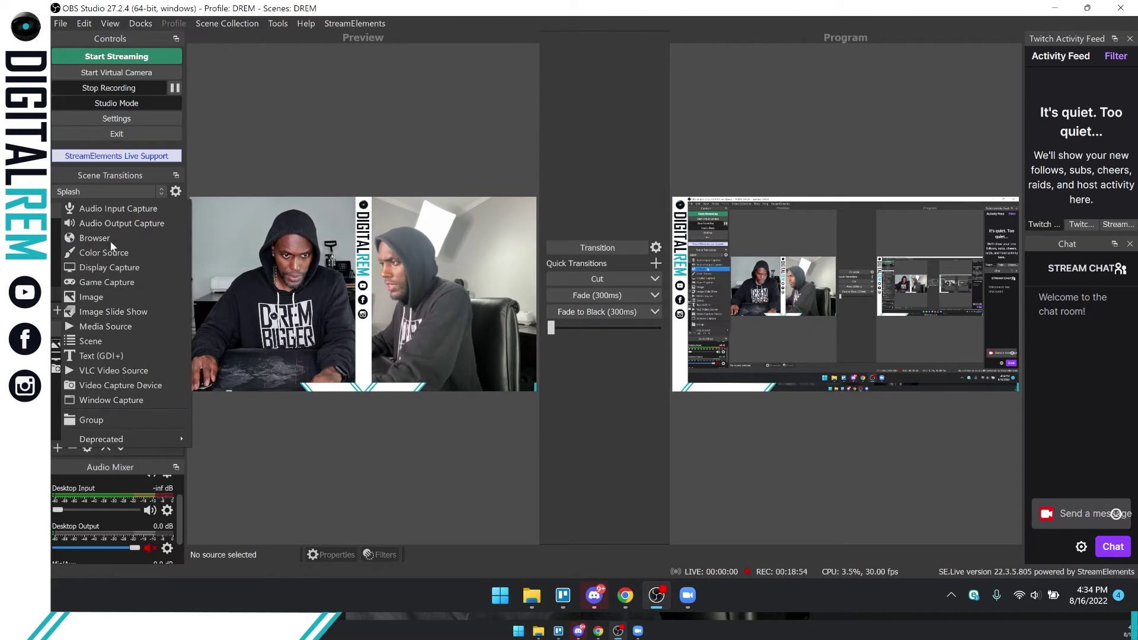
click(122, 400)
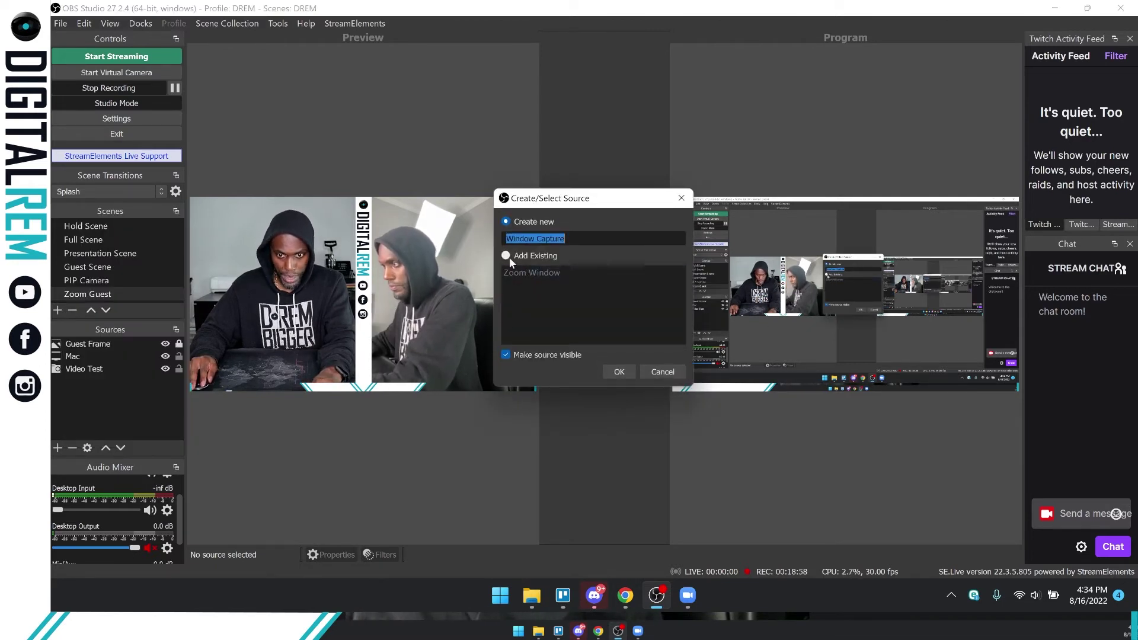
click(632, 371)
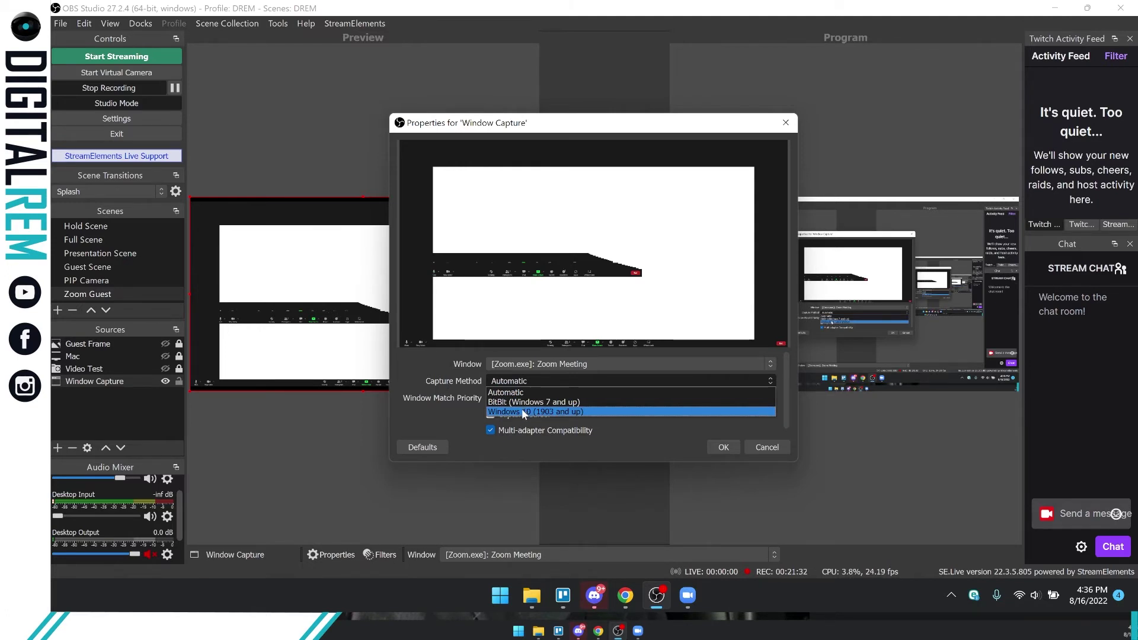
click(523, 411)
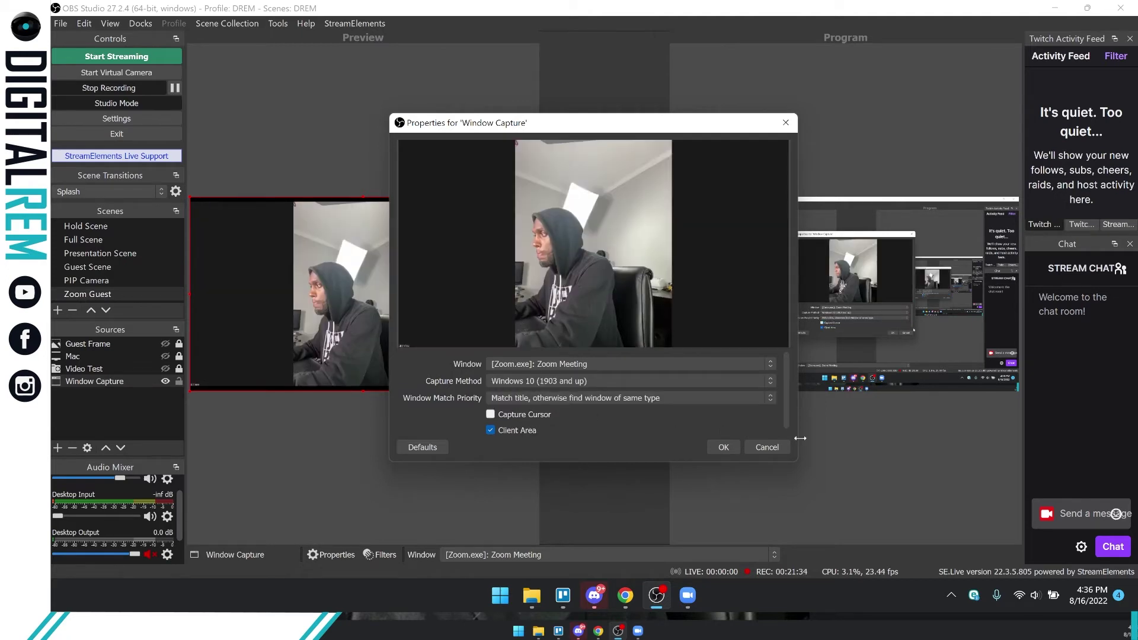
click(724, 447)
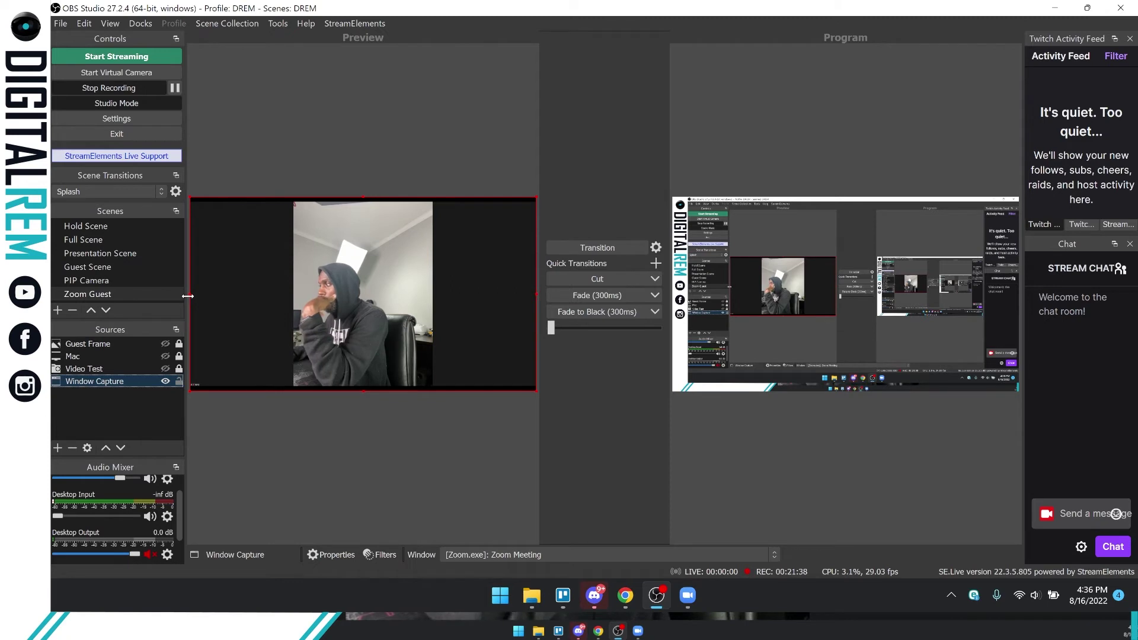
Resize the Zoom window capture from both sides, move it right, and show the Guest Frame.
drag(187, 296, 324, 302)
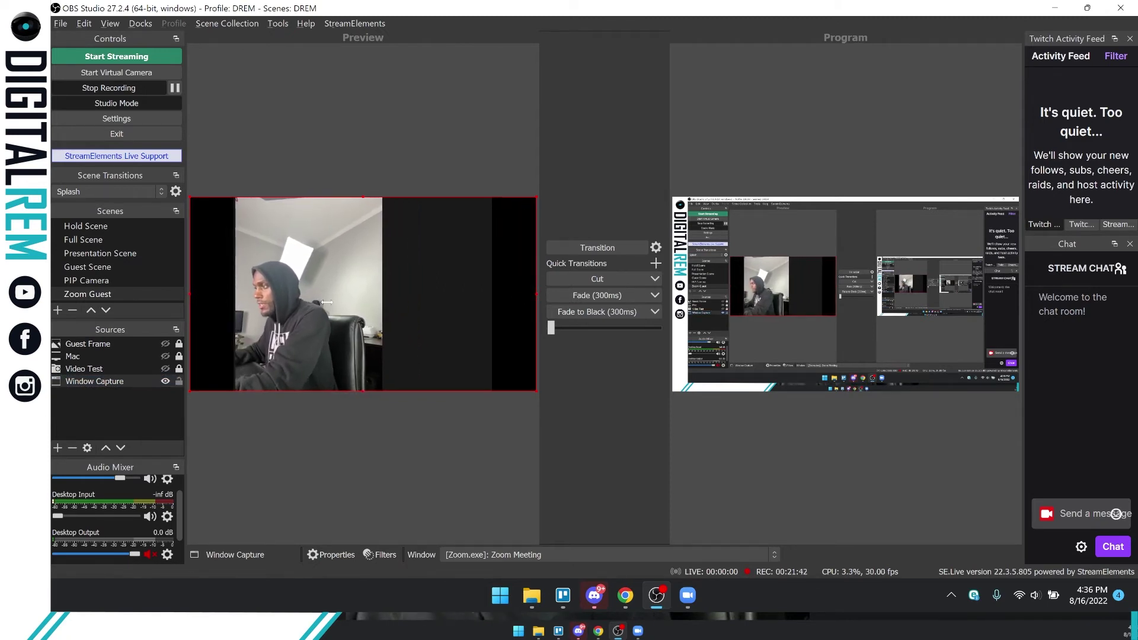
drag(539, 295, 399, 315)
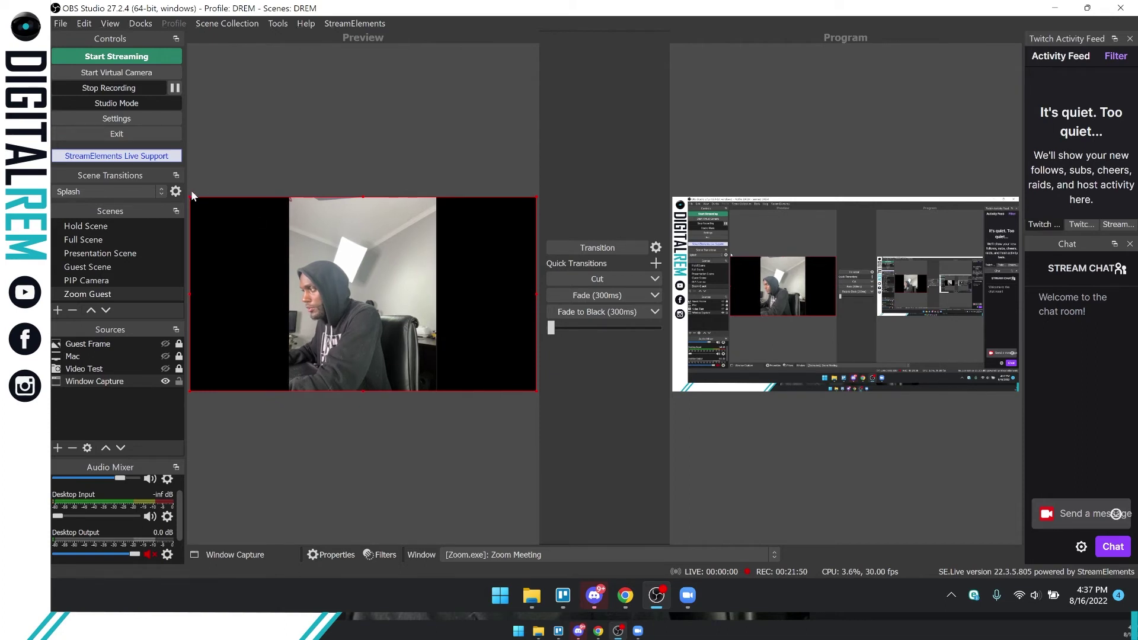
drag(321, 254, 432, 255)
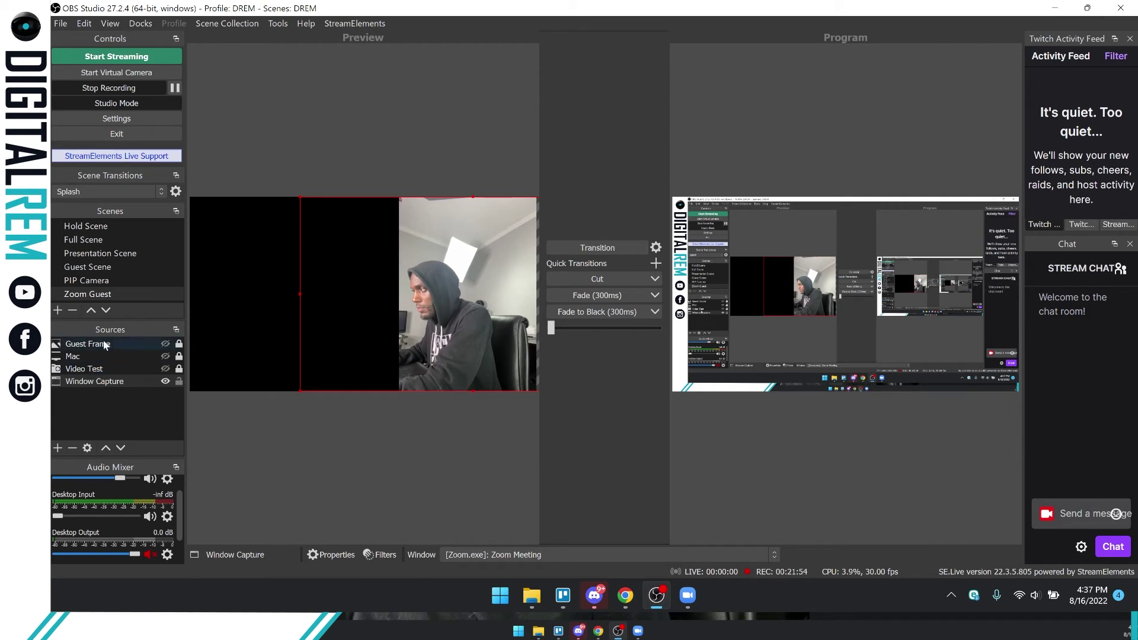
click(166, 345)
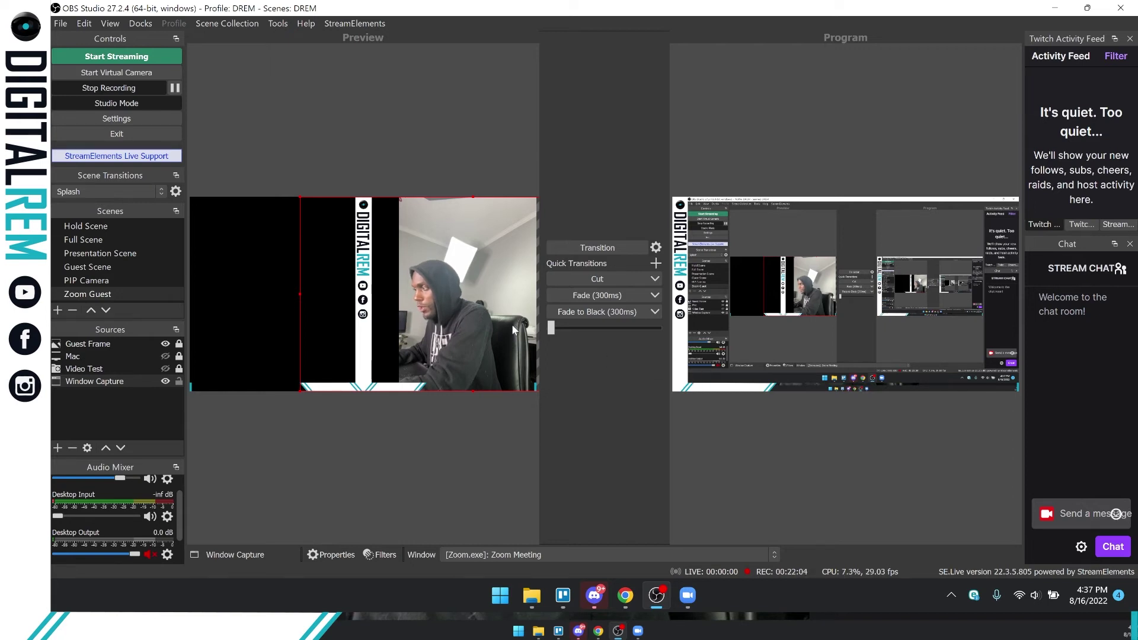
Fine-tune the Zoom capture's size and position in the panel, and show the Video Test host camera.
drag(503, 325, 482, 328)
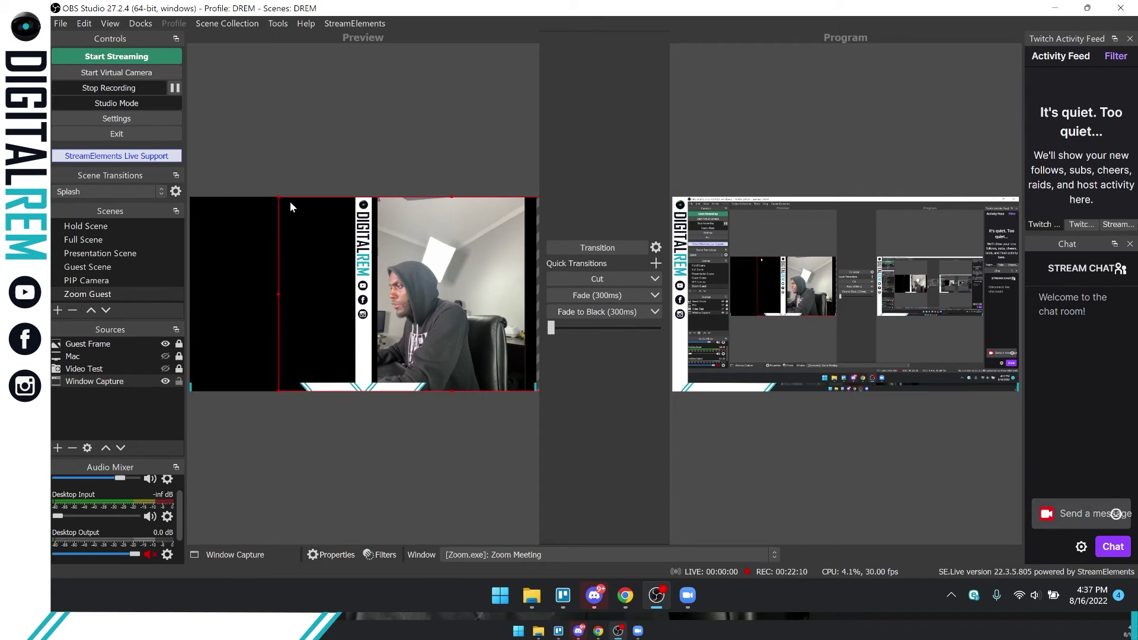
drag(281, 198, 226, 166)
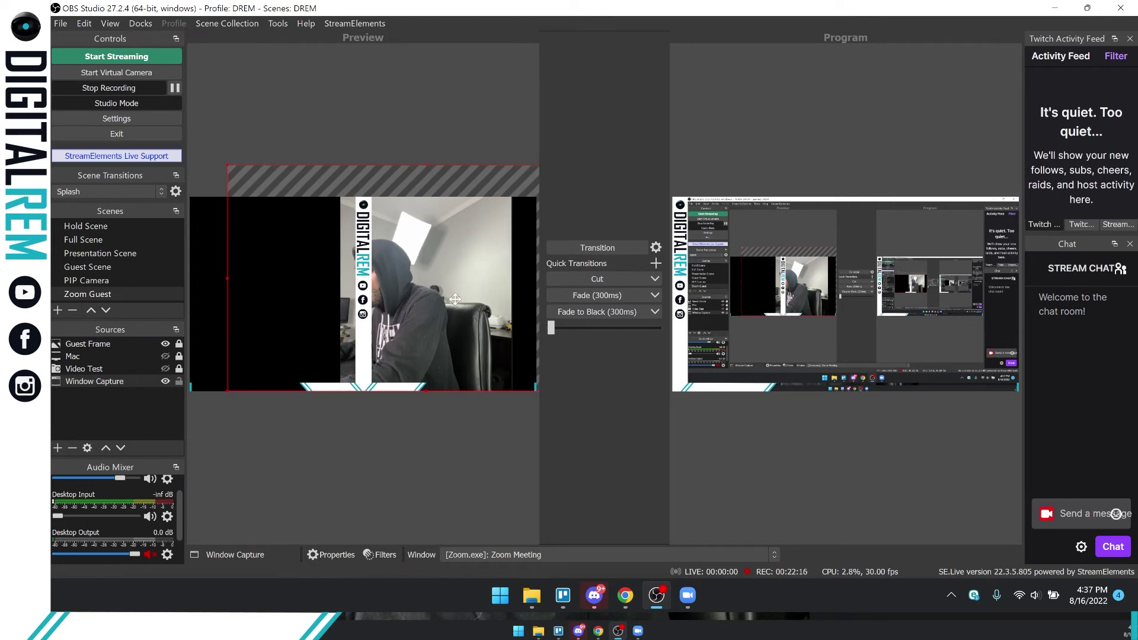
drag(454, 296, 484, 300)
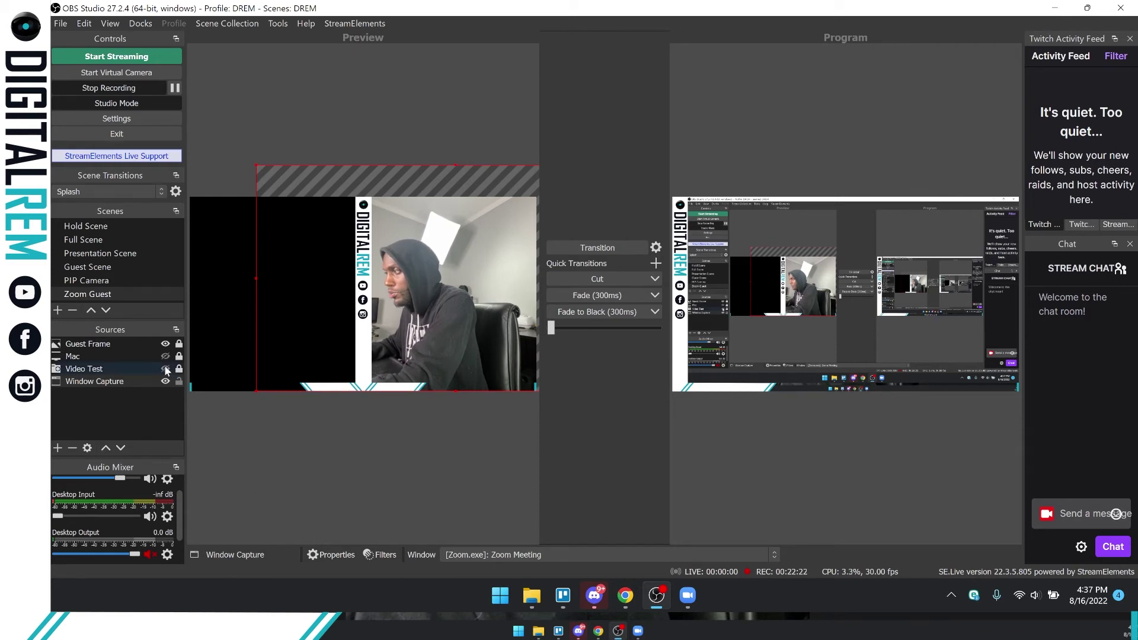
click(166, 369)
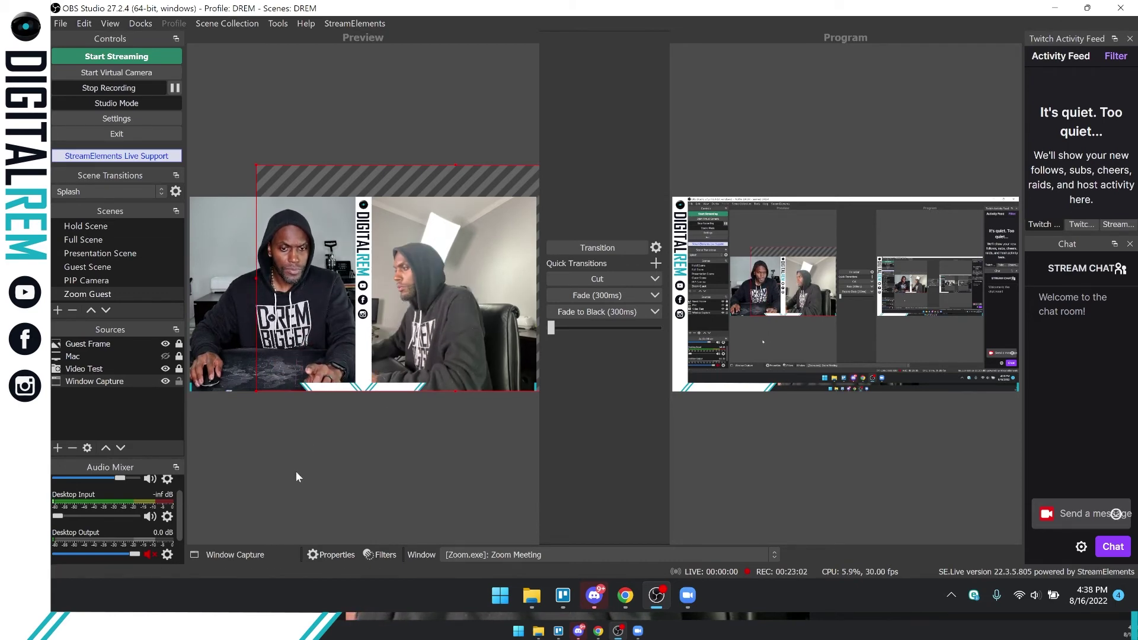
Move Video Test above Mac in the Sources list order.
click(92, 358)
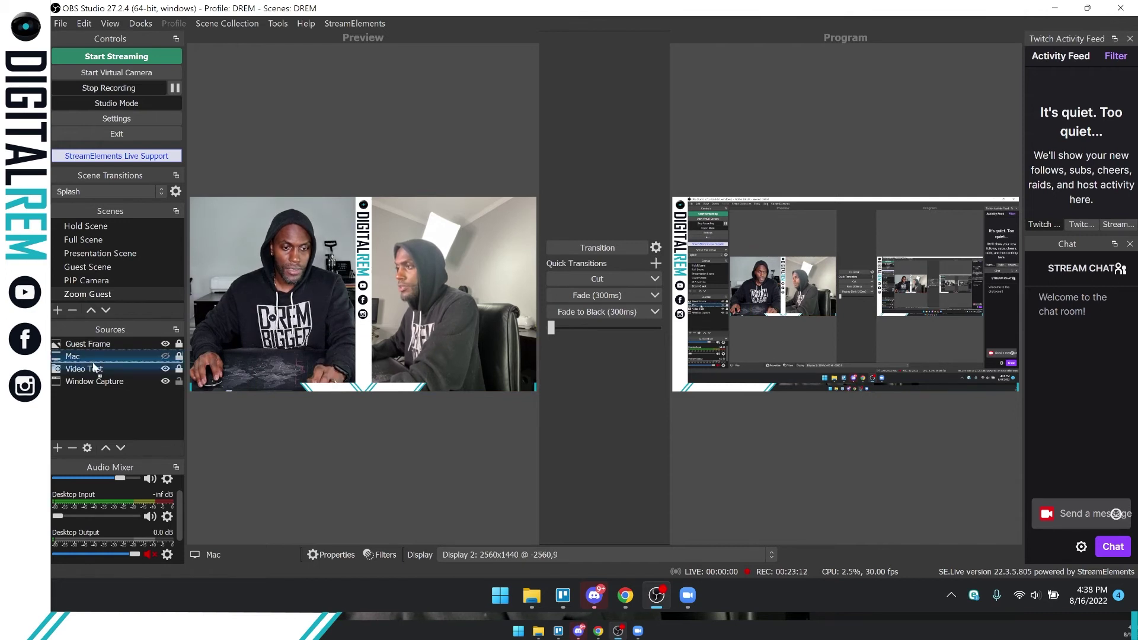
ctrl+click(92, 370)
drag(92, 373, 91, 363)
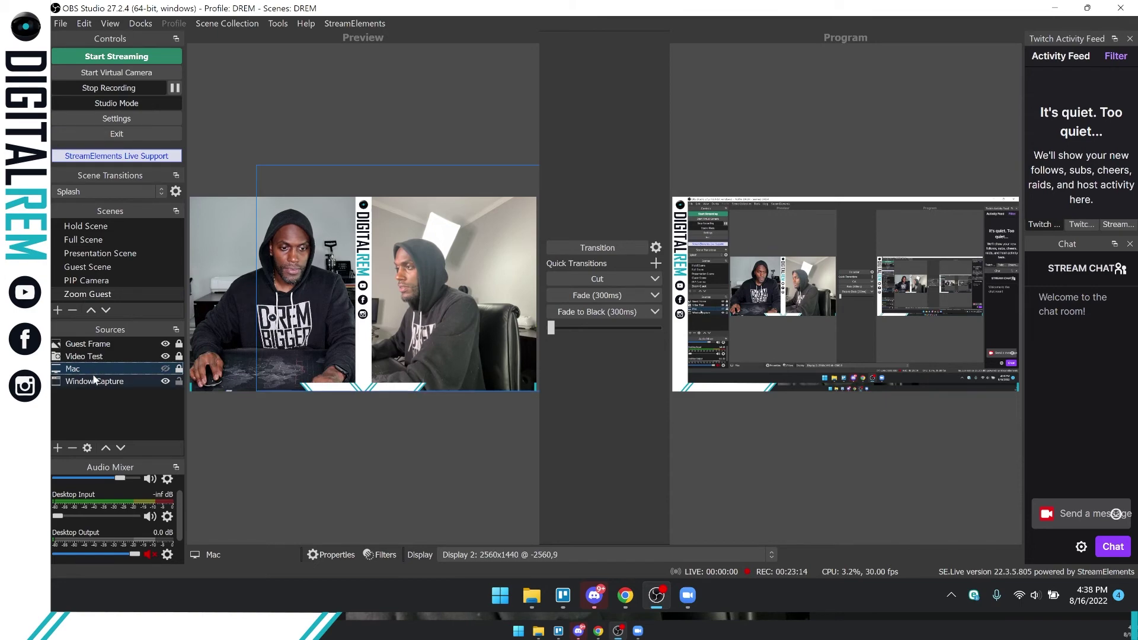
click(93, 382)
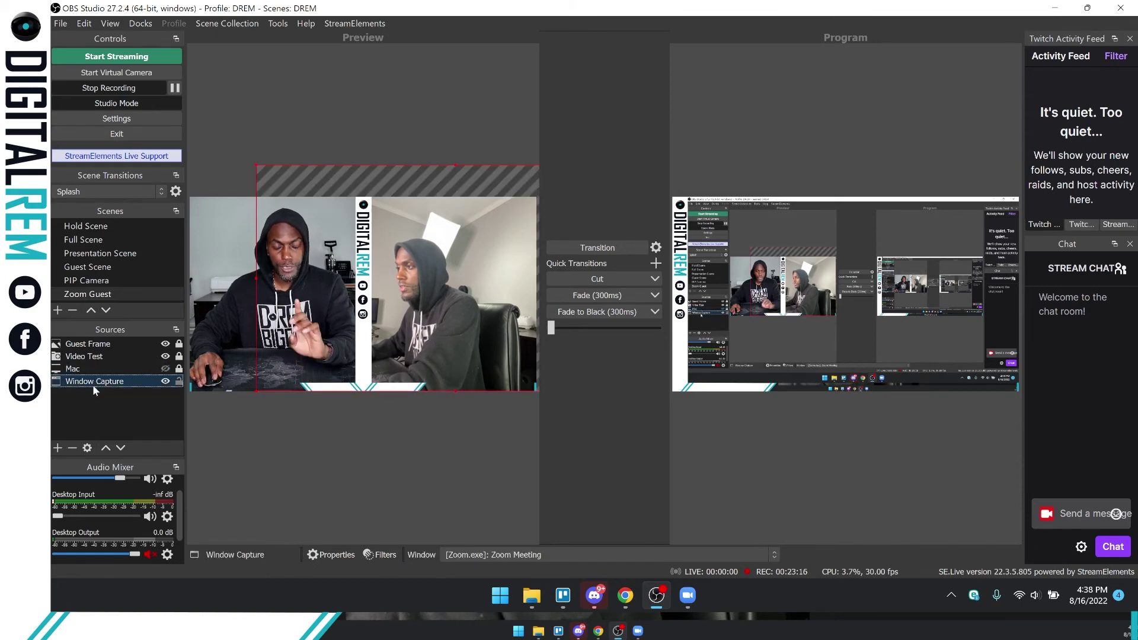
Toggle Mac and Window Capture visibility to compare the guest feeds, leaving both shown.
click(165, 369)
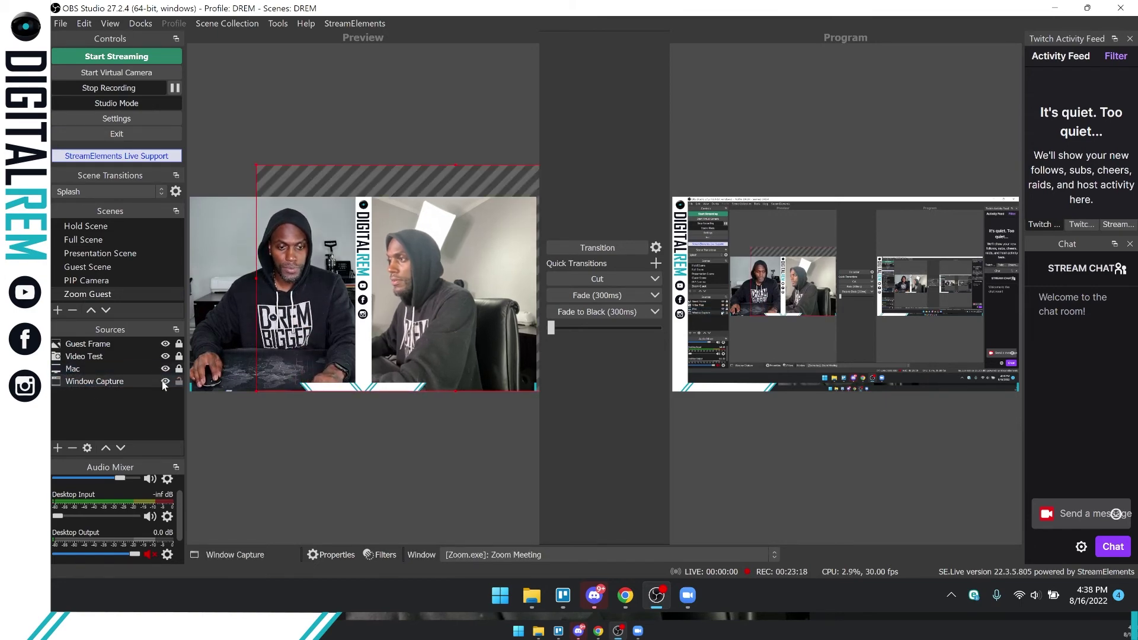
click(166, 382)
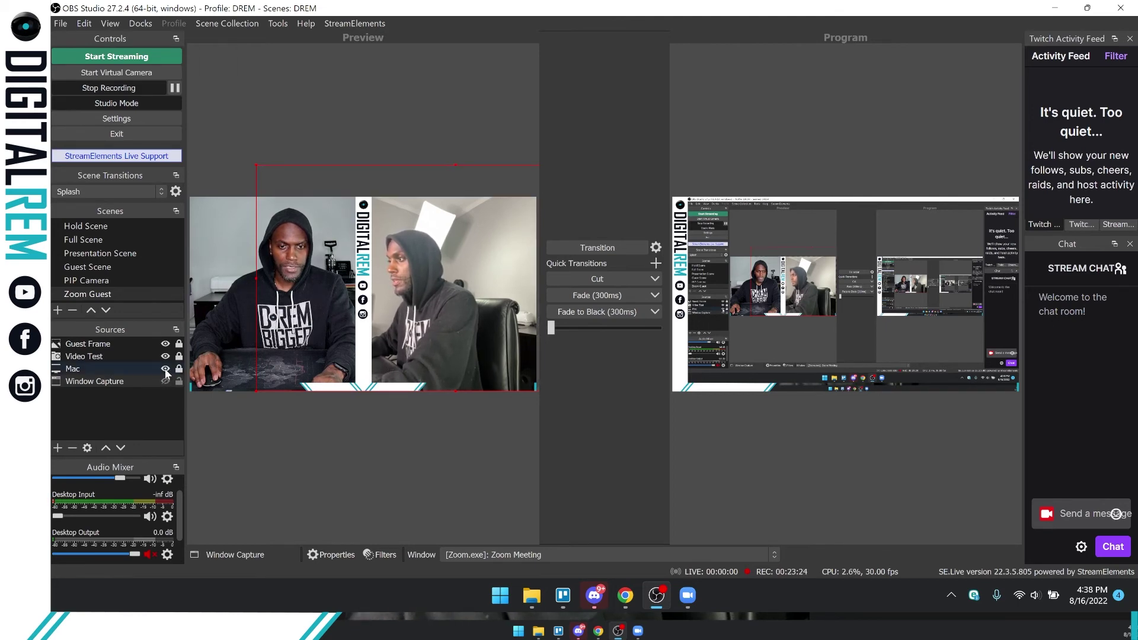
click(165, 369)
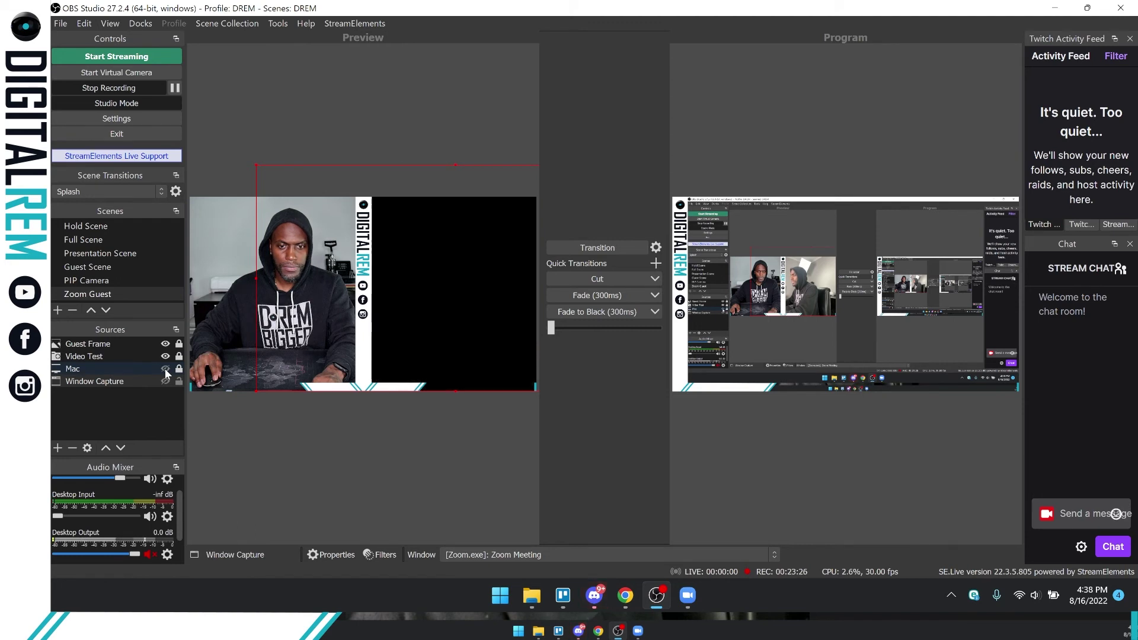
click(166, 382)
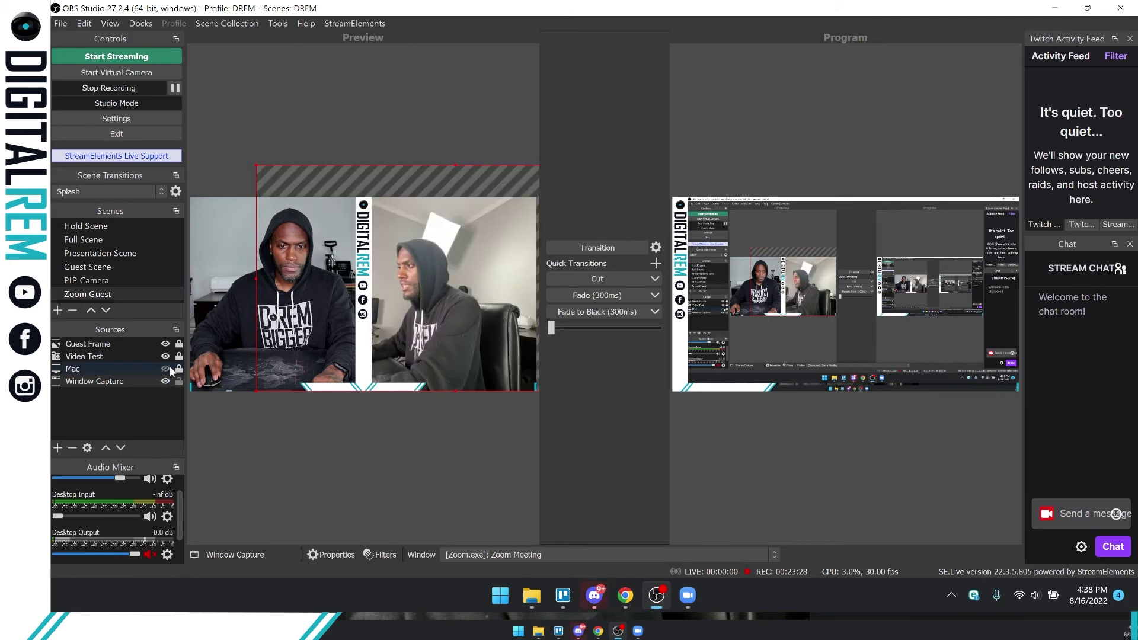
click(171, 369)
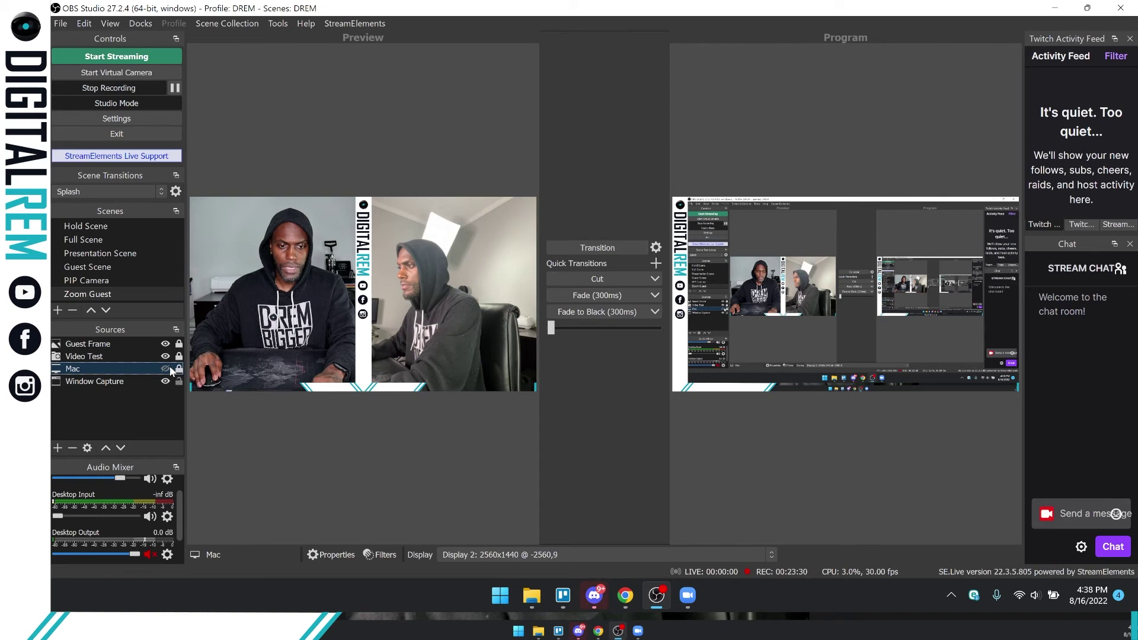
click(167, 370)
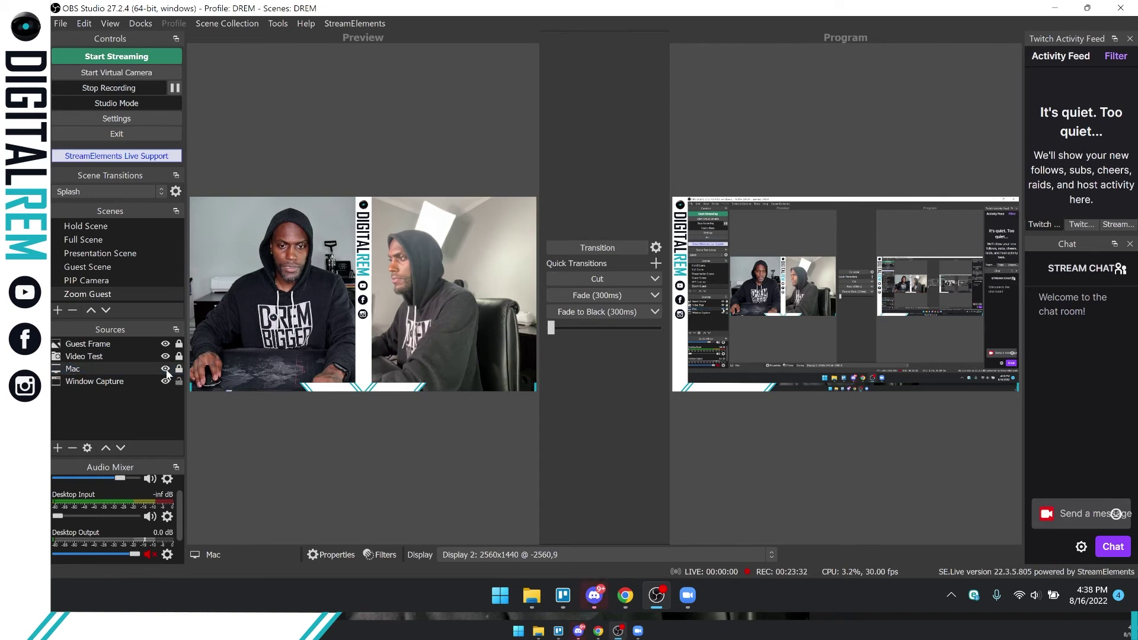
click(166, 369)
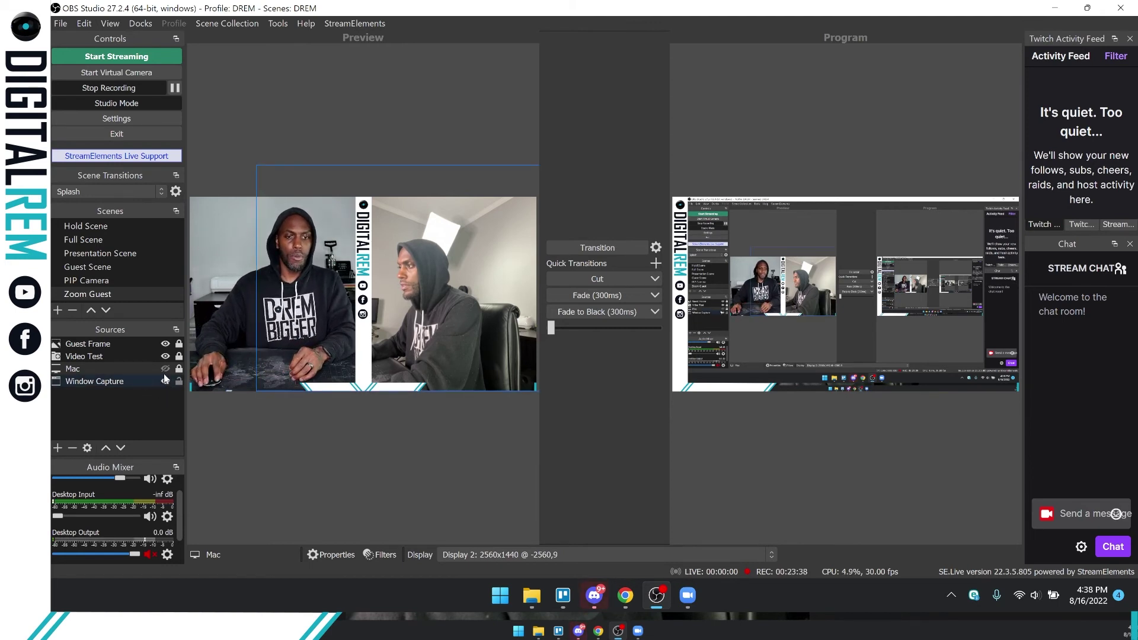
click(166, 370)
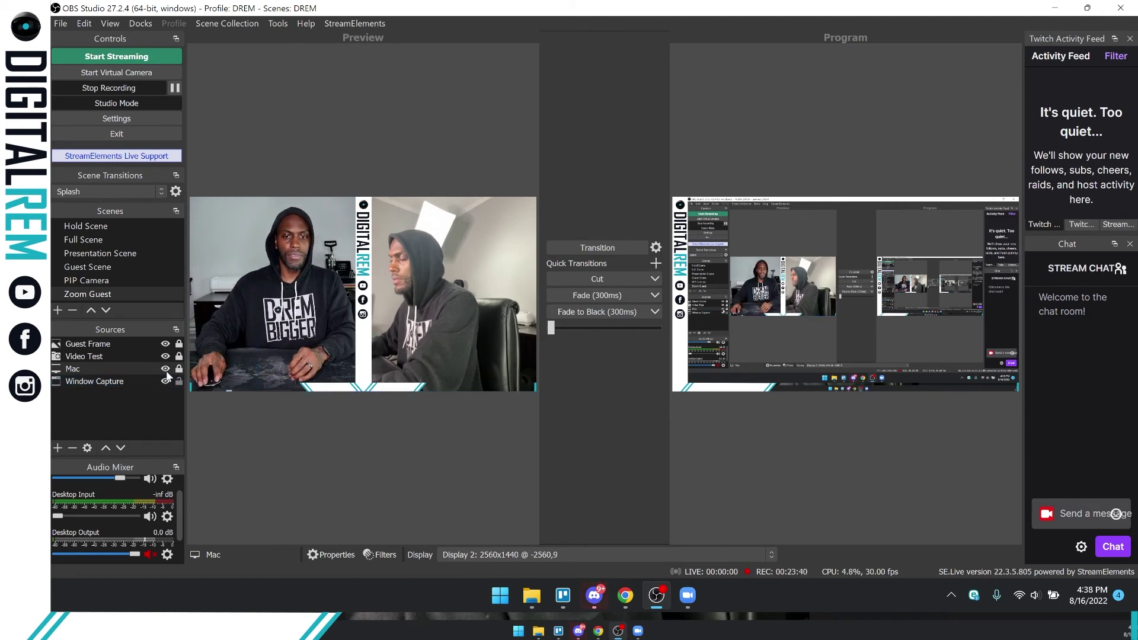